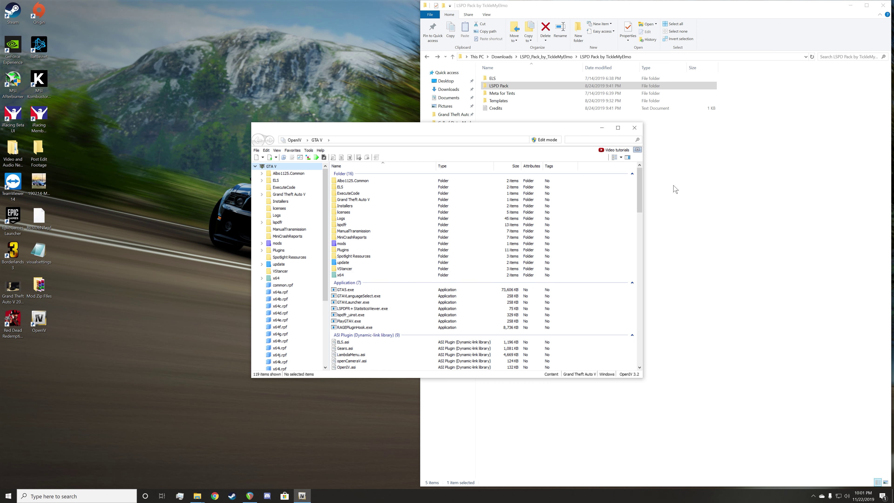
Look through the vehicle folders inside LSPD Pack, and return to the Downloads folder.
double_click(504, 85)
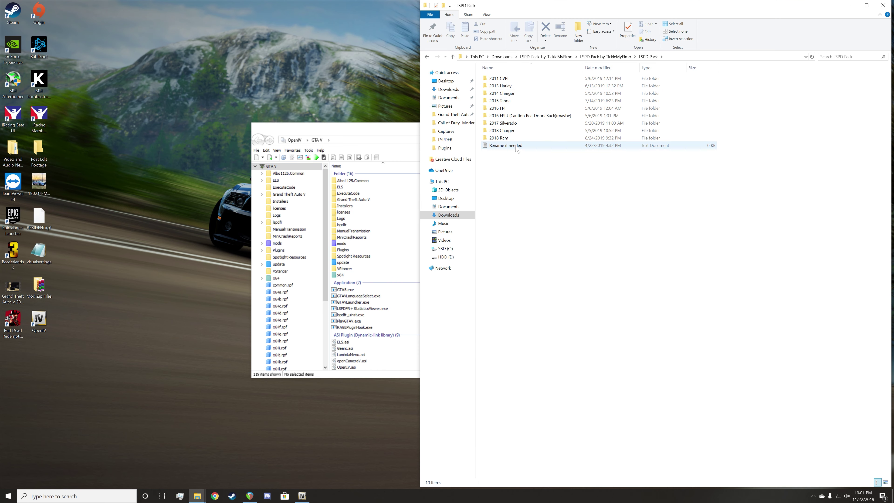
key(BackSpace)
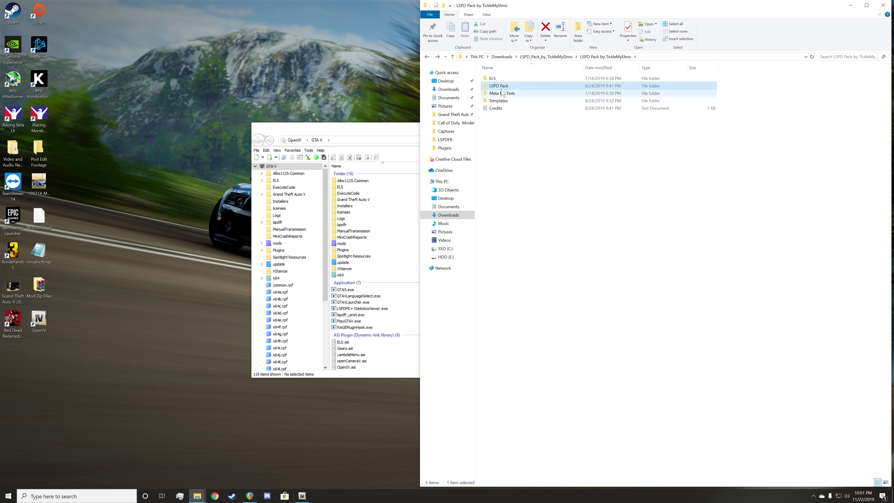
key(BackSpace)
key(BackSpace)
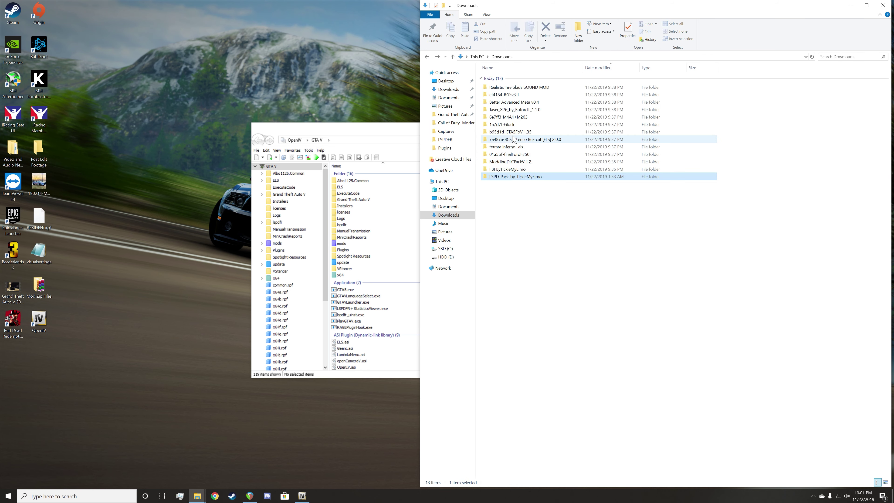
Read the installation instructions in the Read Me file of the downloaded FBI pack's FBI folder, and close the file.
double_click(507, 169)
double_click(504, 79)
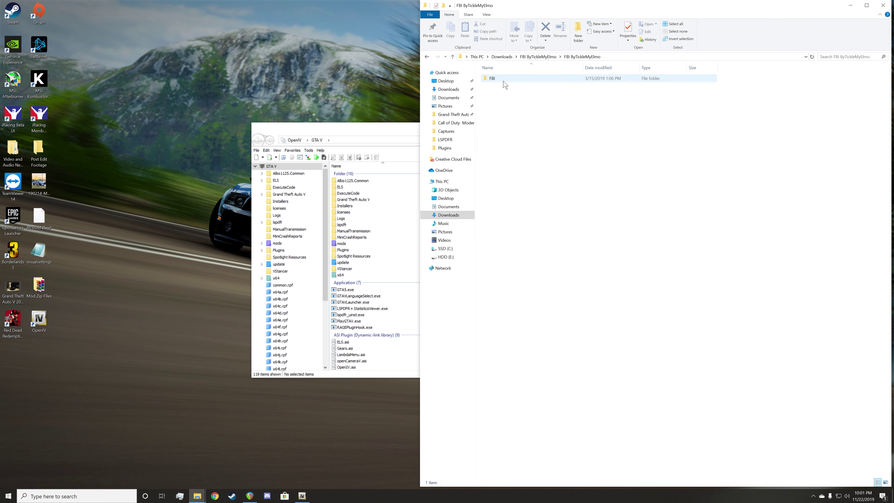
double_click(503, 80)
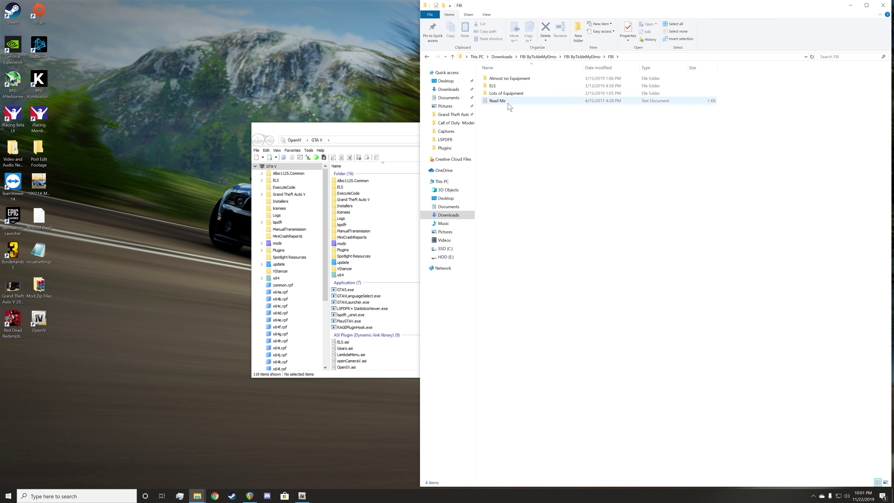
double_click(509, 102)
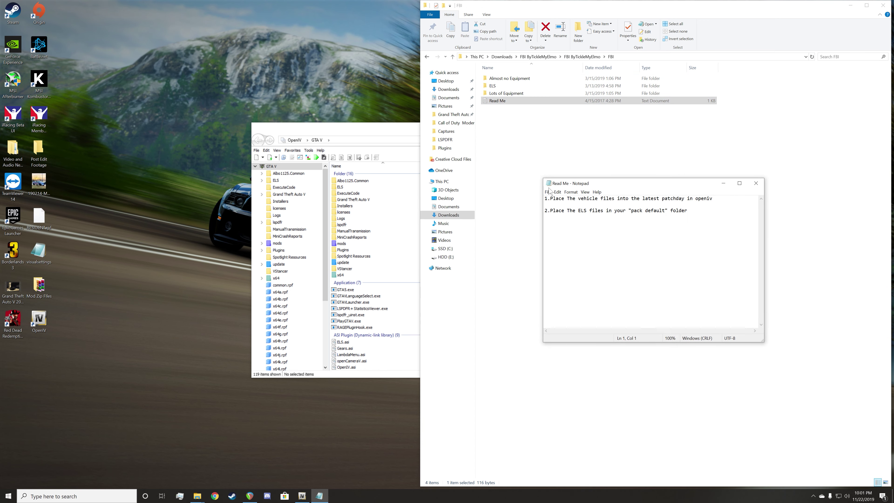
click(755, 183)
Return to the Downloads folder and open the 01a5bf-finalFordF350 folder.
key(BackSpace)
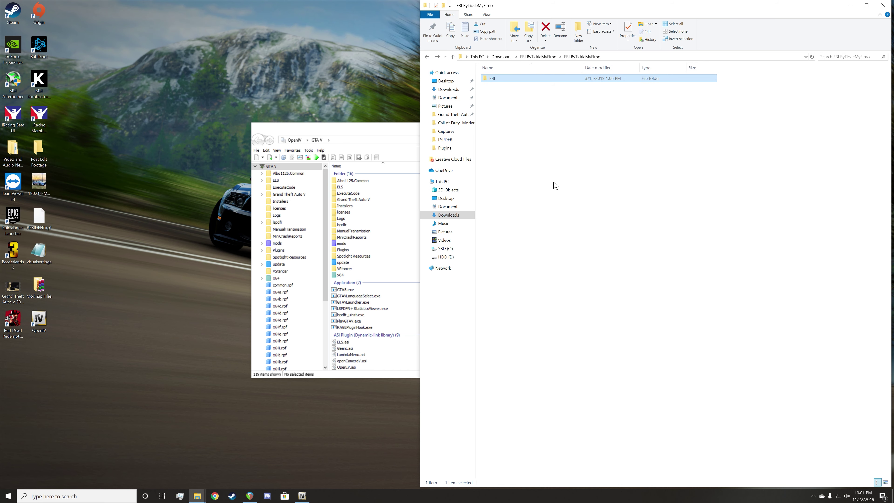
key(BackSpace)
key(BackSpace)
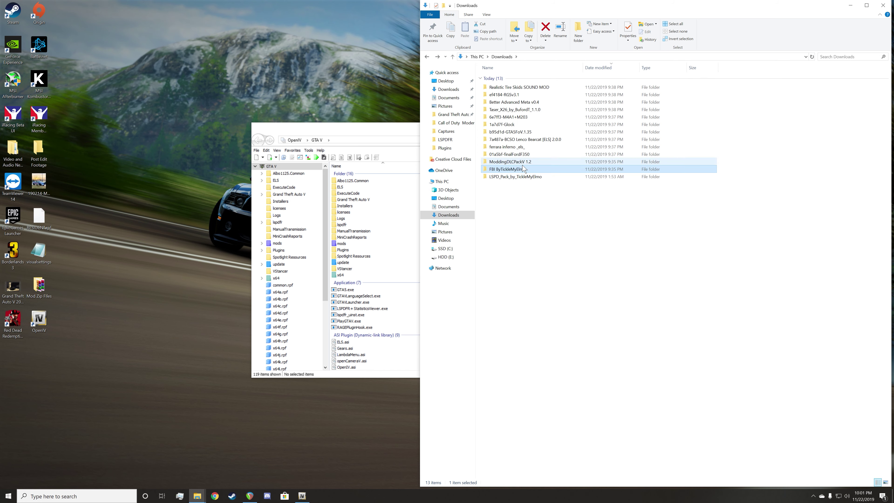
click(522, 156)
double_click(522, 156)
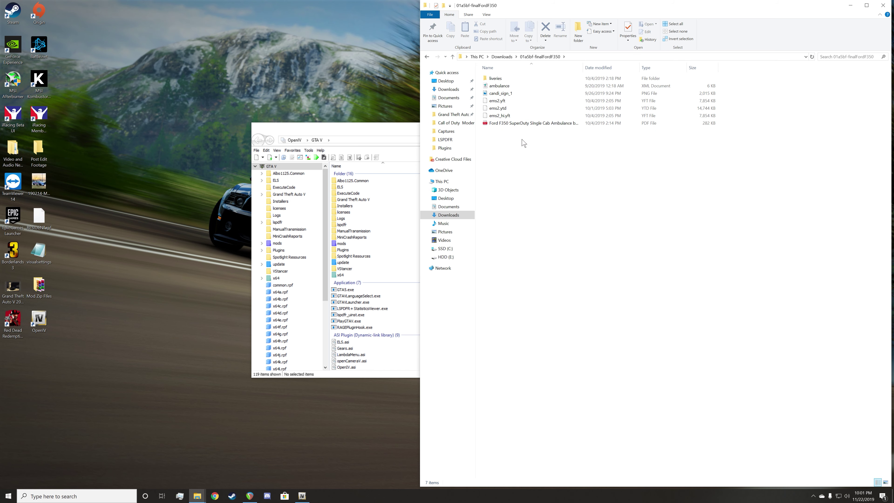
Try to read the Ford F350 SuperDuty Single Cab Ambulance PDF in Notepad.
double_click(531, 124)
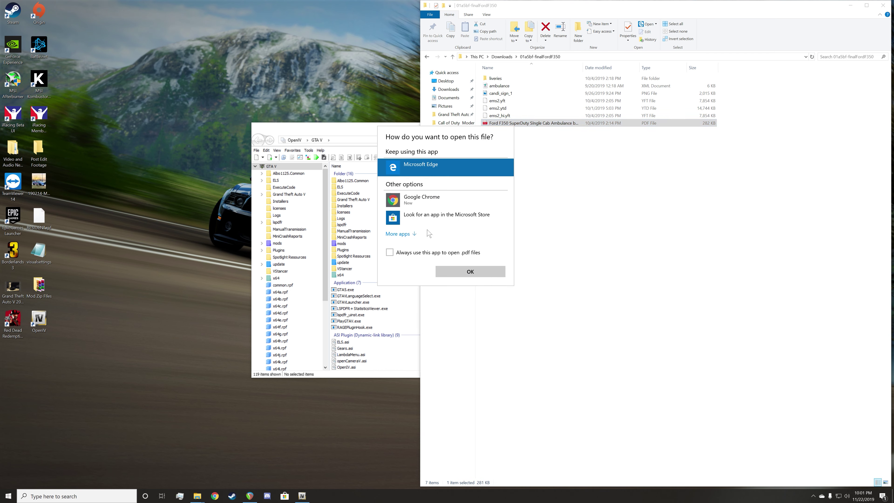
click(408, 234)
scroll(418, 259, down, 2)
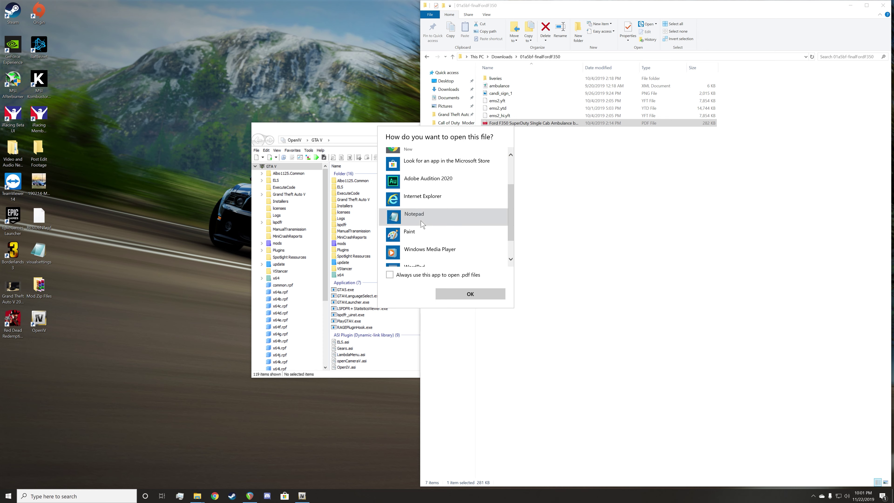
double_click(412, 222)
scroll(650, 263, down, 10)
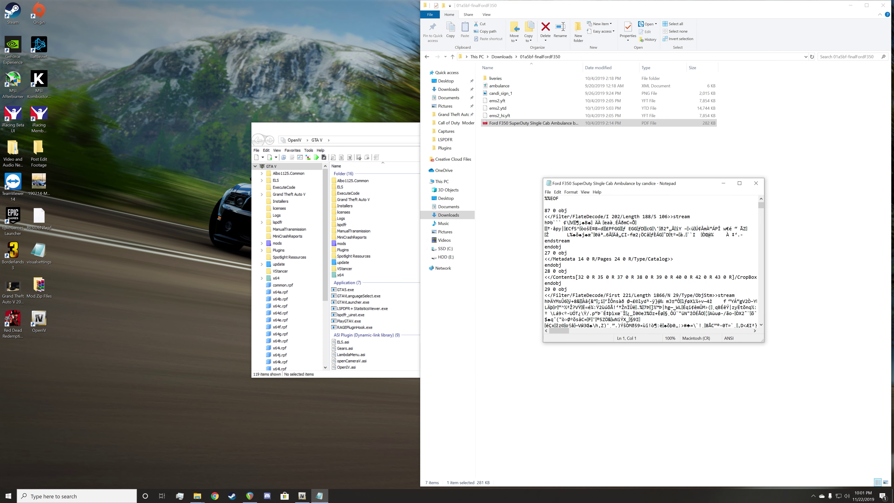
click(756, 183)
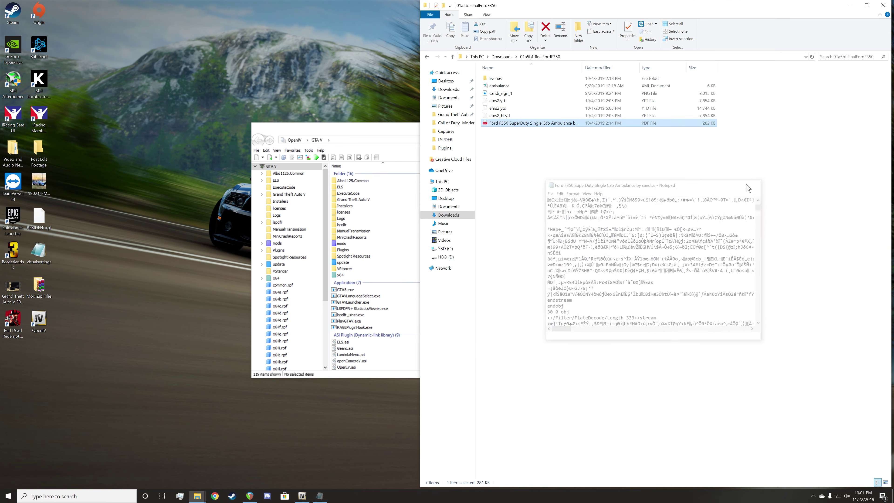
Open the Ford F350 ambulance PDF in Google Chrome and place its window so OpenIV stays visible beside it.
right_click(535, 123)
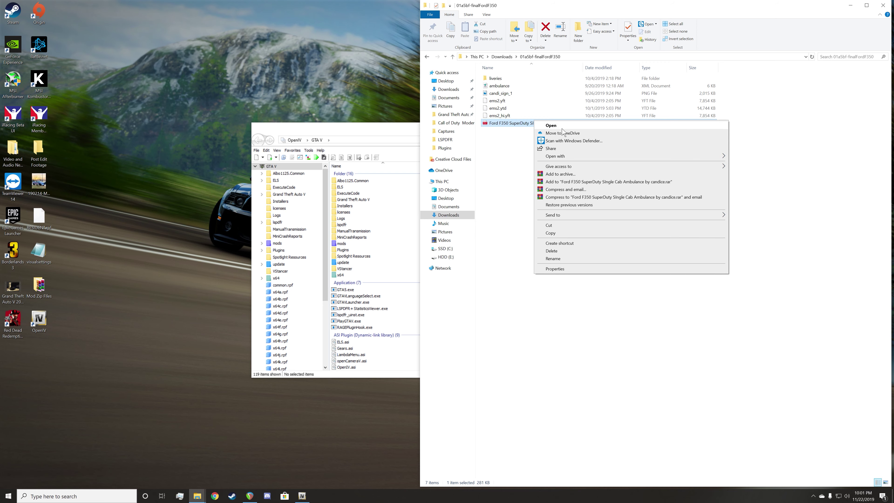
mouse_move(557, 159)
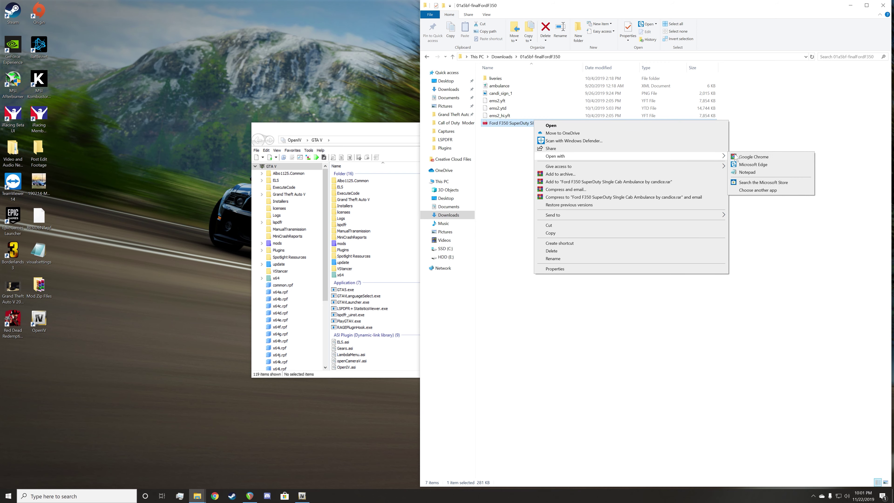
click(752, 158)
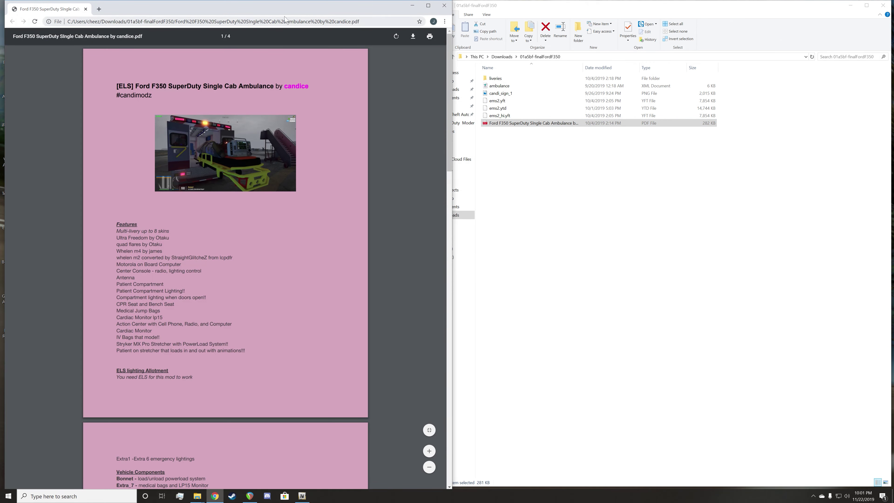
drag(286, 17, 712, 15)
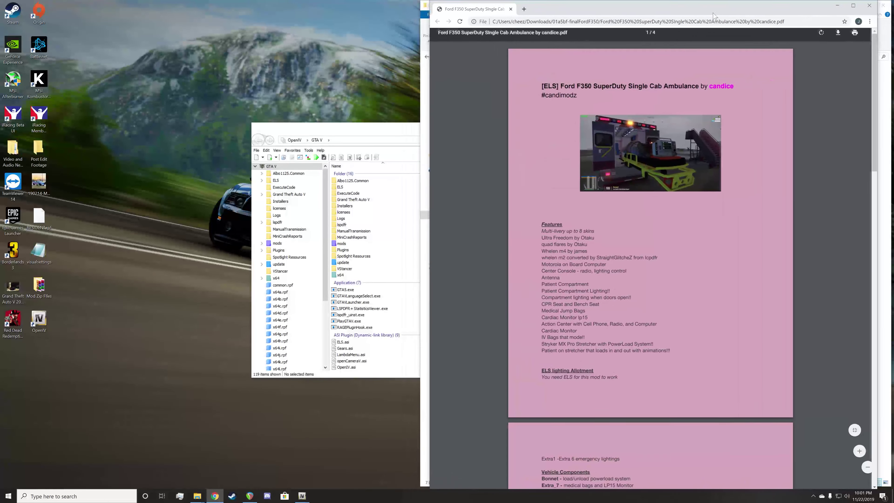
Find the single player Installation section in the ambulance PDF and read its instructions.
scroll(638, 183, down, 8)
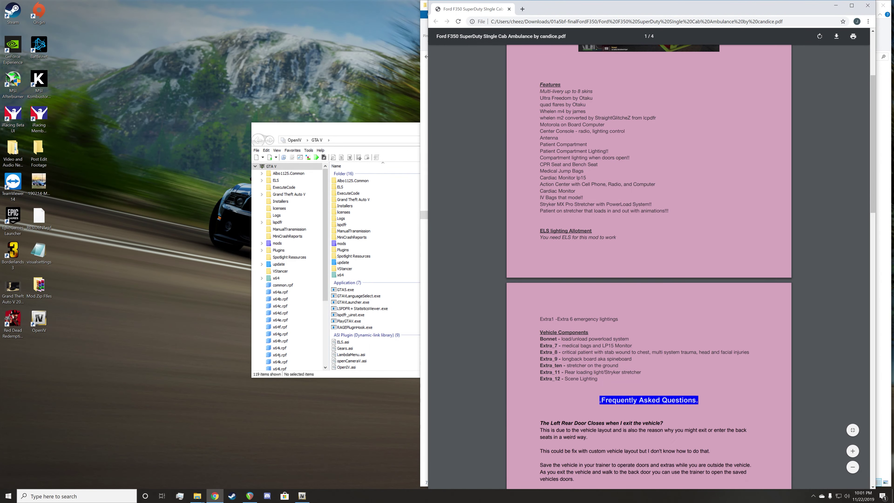
scroll(645, 254, down, 10)
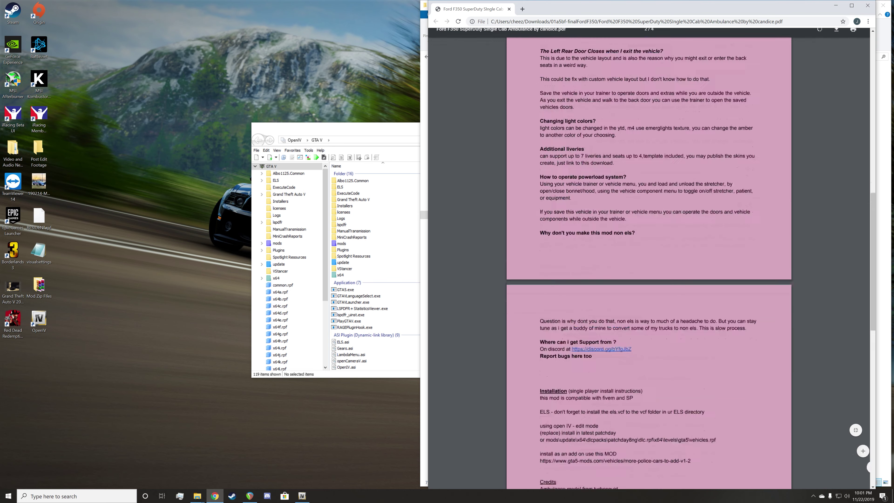
scroll(617, 234, down, 2)
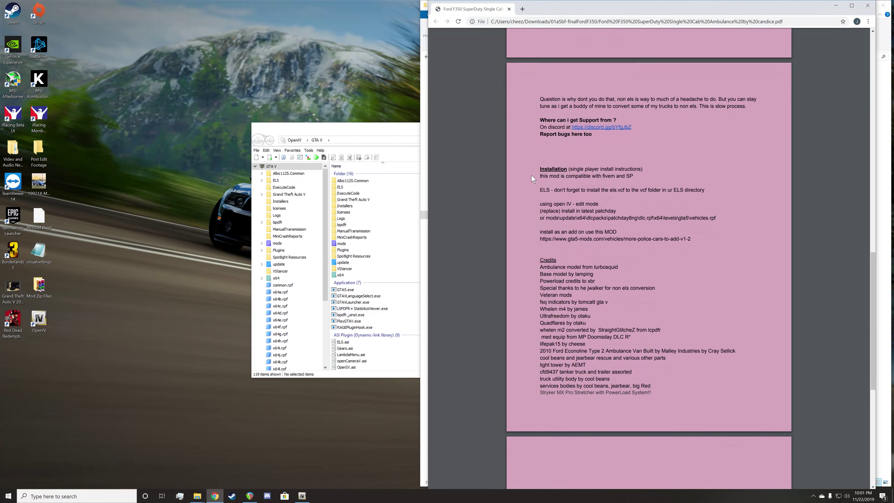
drag(531, 175, 691, 240)
click(637, 207)
Place the OpenIV window beside the PDF and enable edit mode, accepting that changes save automatically.
drag(373, 135, 142, 116)
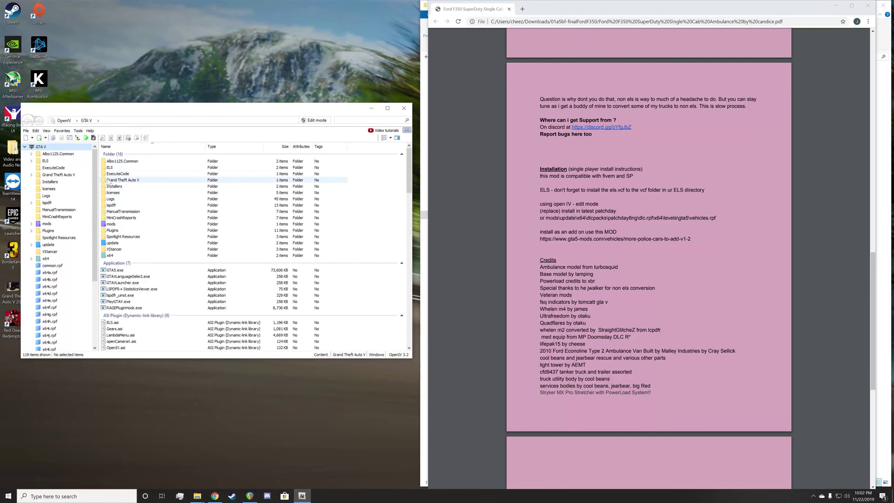
click(317, 121)
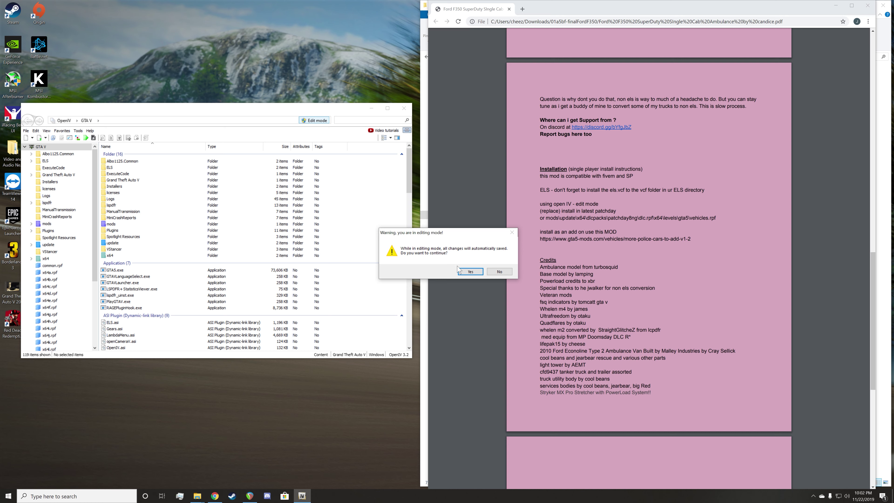
click(470, 271)
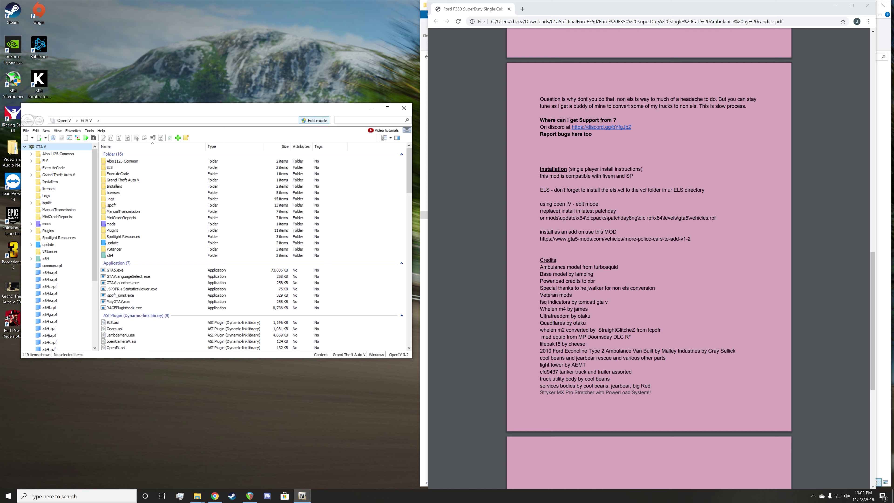
Examine the PDF's replace-install instructions and highlight the mods folder path to vehicles.rpf.
drag(540, 204, 629, 212)
click(589, 204)
click(629, 212)
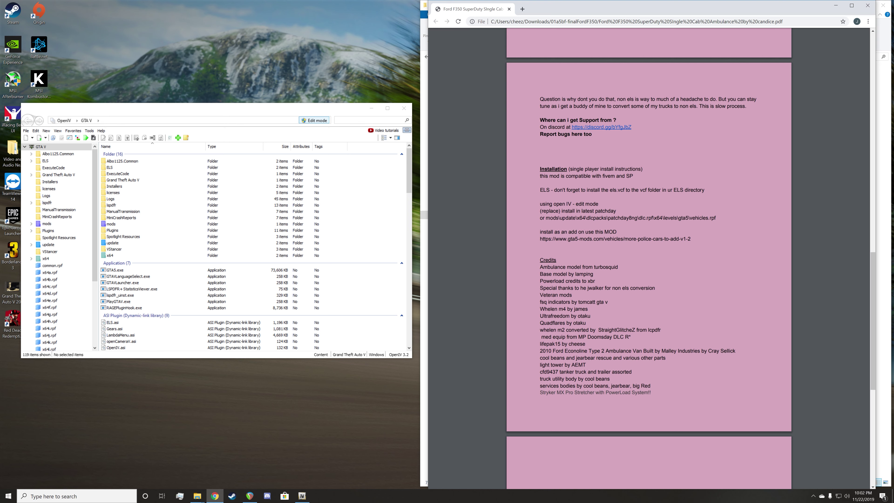
drag(547, 218, 716, 218)
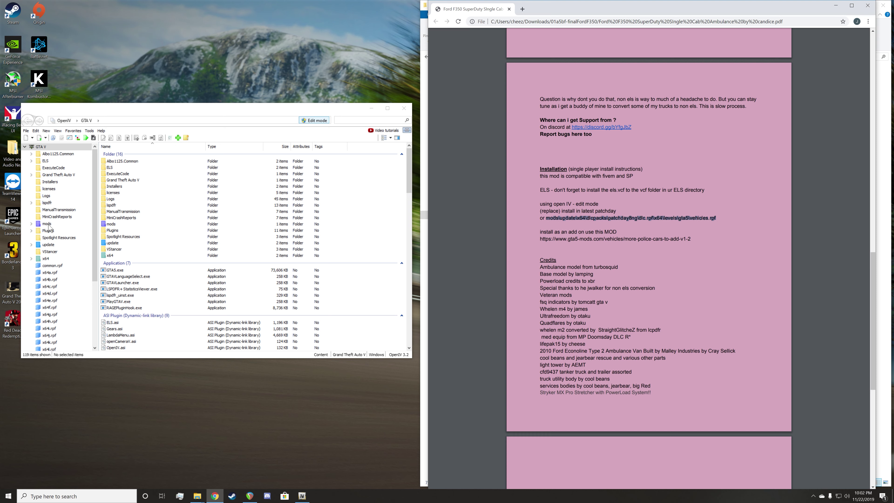
In OpenIV, open the dlc.rpf archive of the latest patchday at update\x64\dlcpacks\patchday21ng.
click(52, 245)
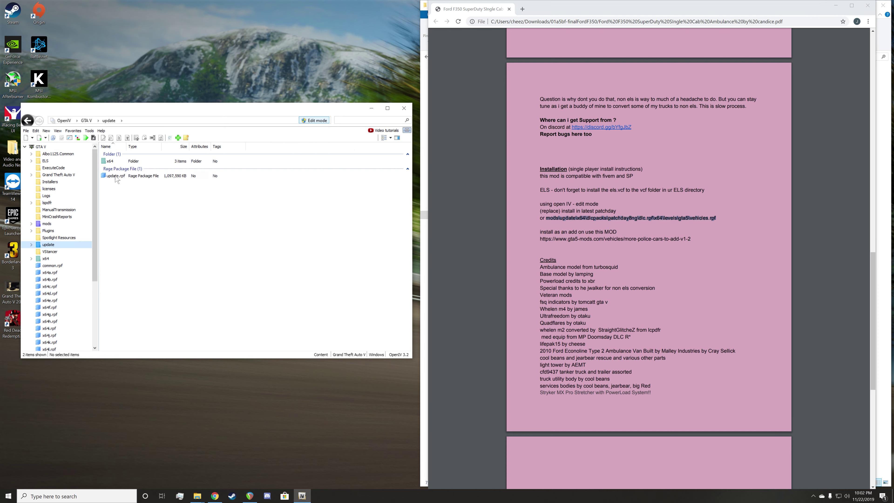
double_click(116, 163)
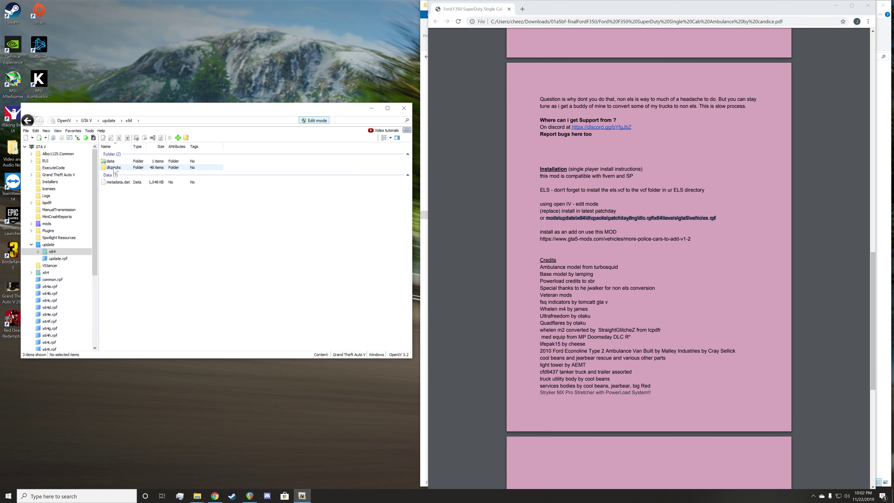
double_click(115, 168)
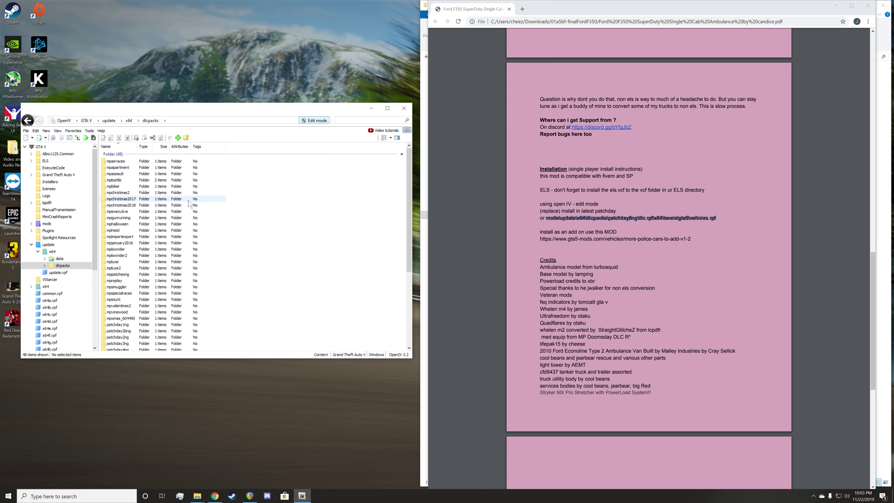
scroll(190, 203, down, 2)
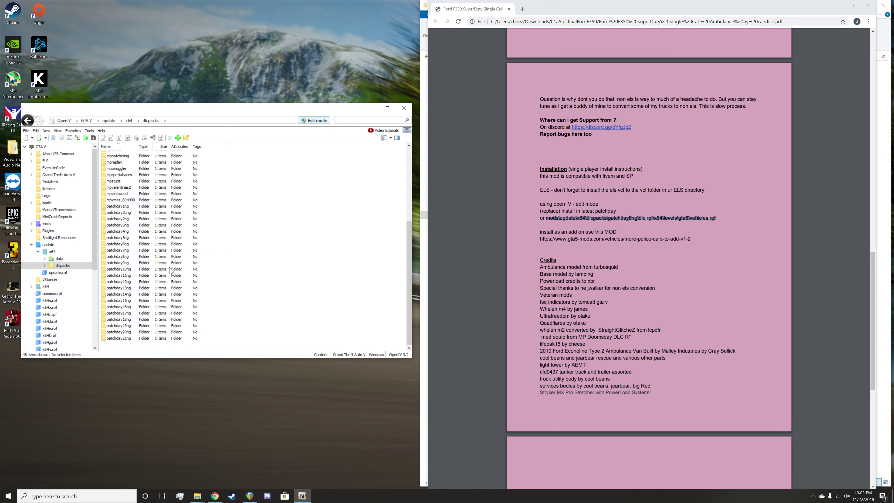
double_click(114, 338)
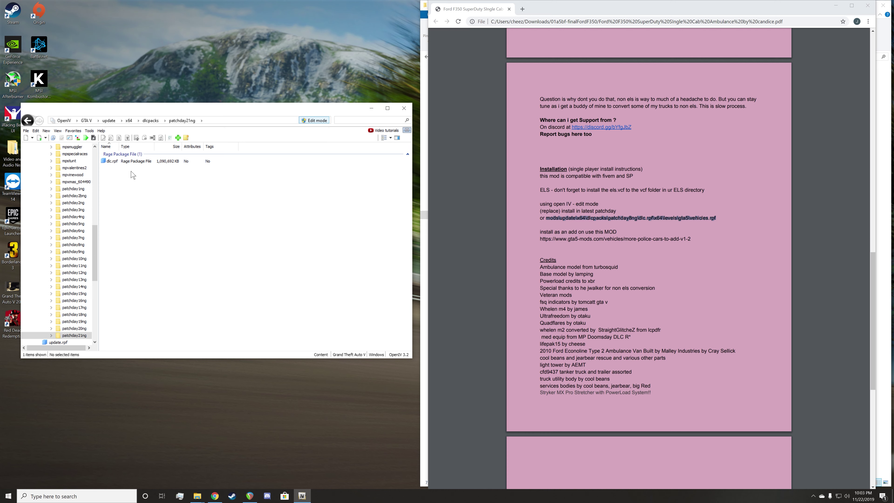
double_click(112, 161)
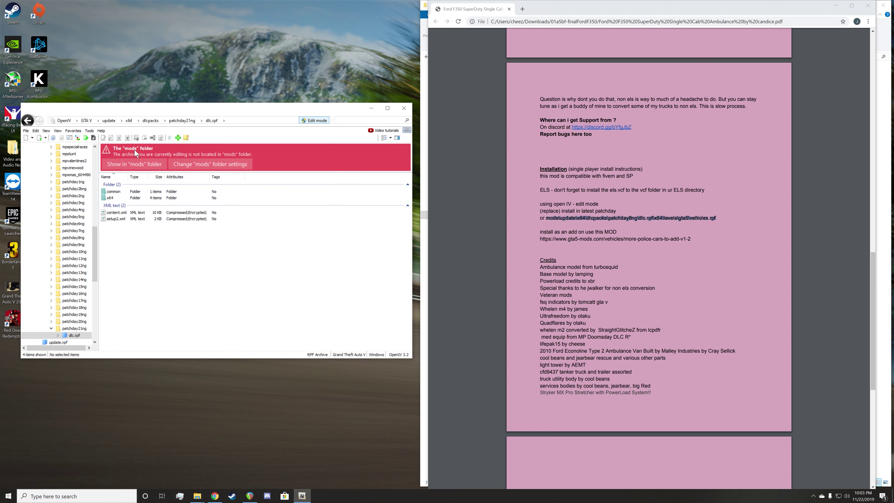
Open the x64\levels\gta5 folder inside patchday21ng's dlc.rpf to reach vehicles.rpf.
scroll(95, 190, up, 15)
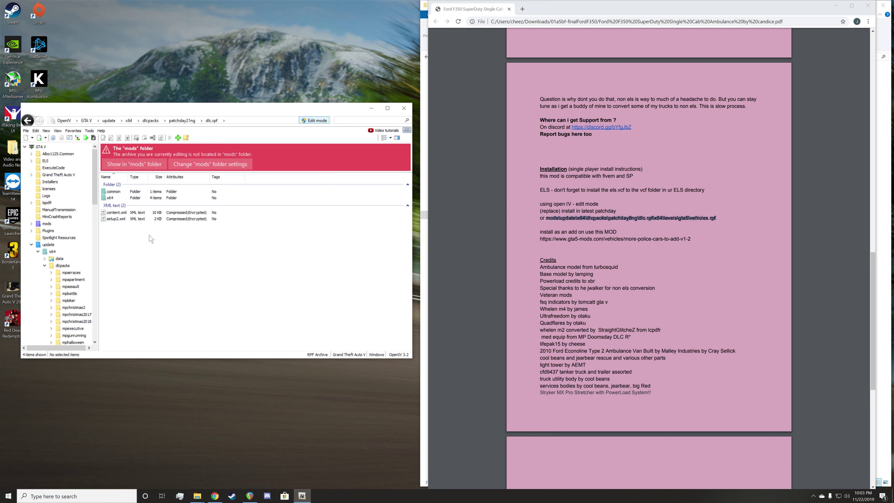
double_click(118, 198)
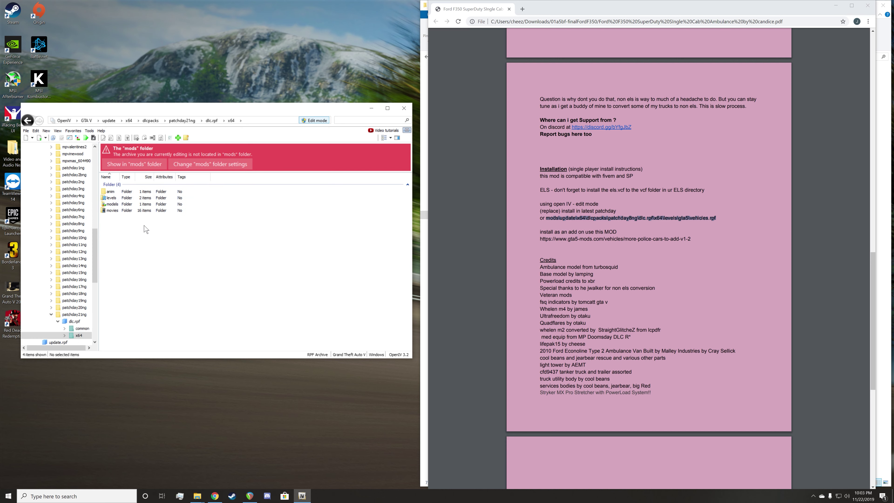
double_click(117, 198)
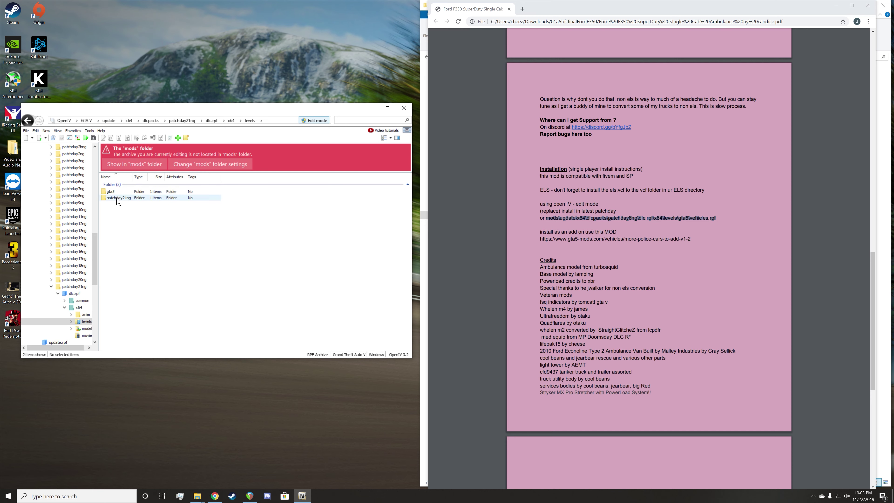
double_click(119, 192)
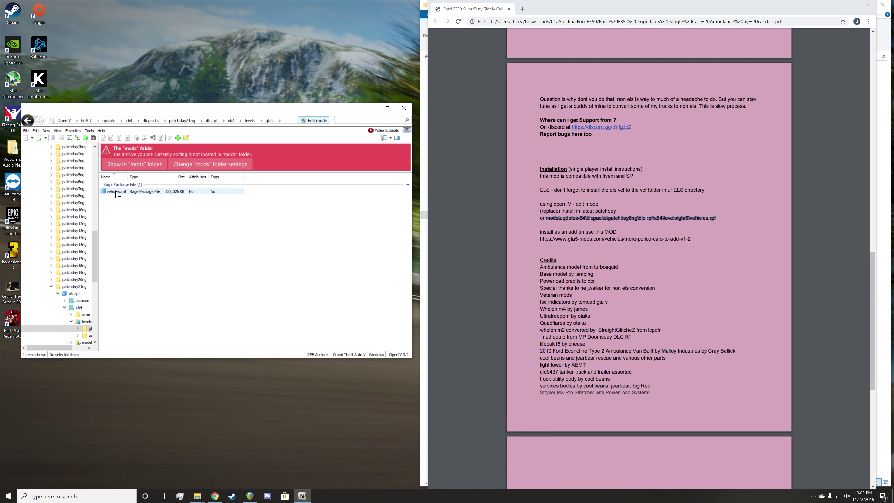
Open vehicles.rpf in patchday21ng's gta5 folder and look through its vehicle model and texture files.
double_click(116, 192)
scroll(164, 218, down, 3)
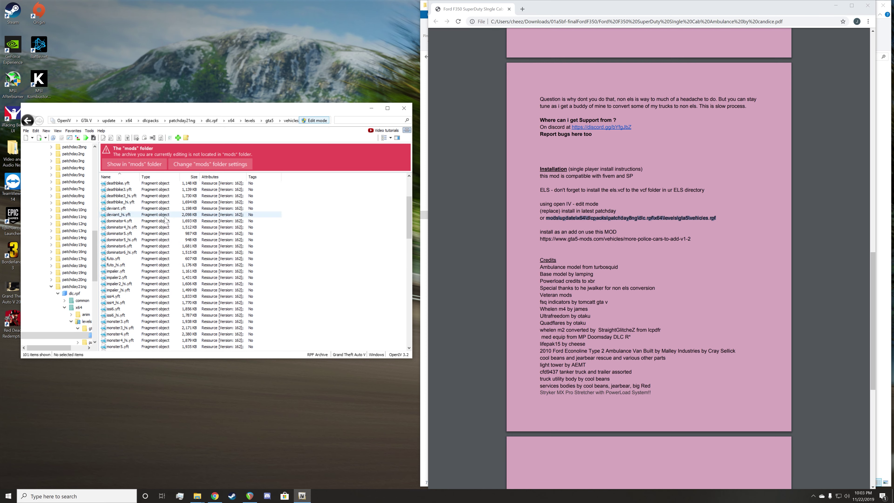
scroll(165, 220, down, 15)
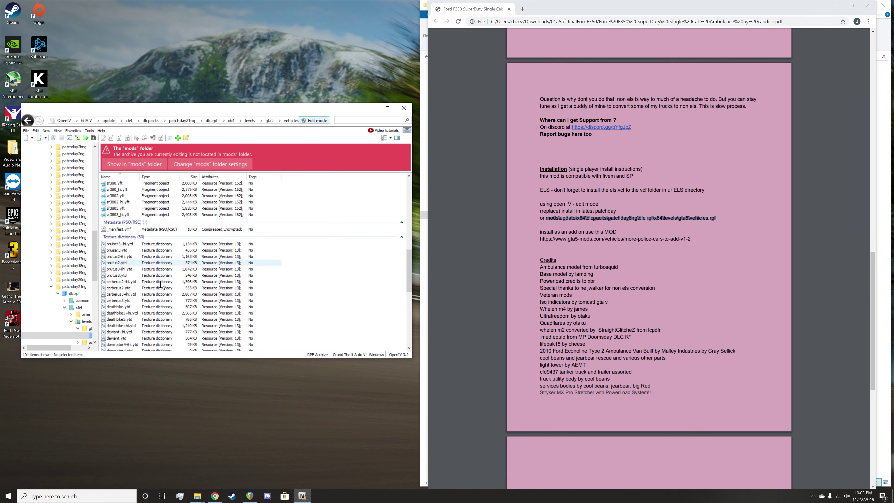
scroll(161, 284, up, 15)
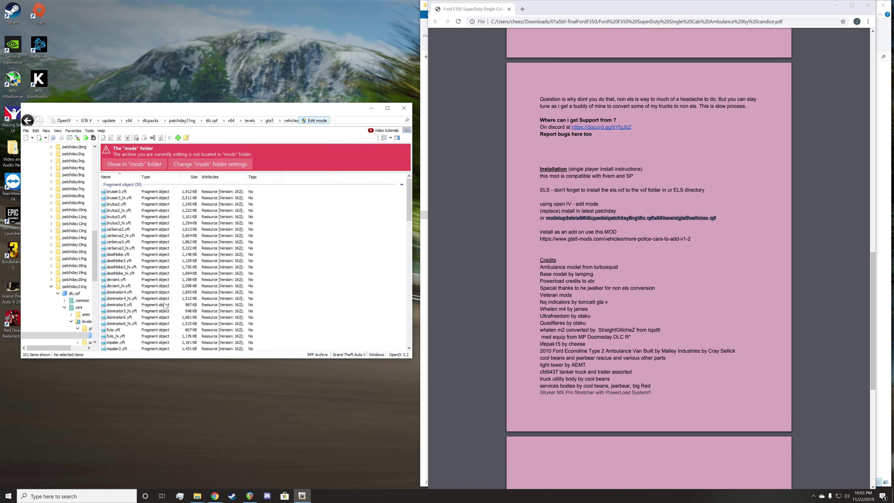
Preview the dominator5.yft vehicle model, rotate it for inspection, and close the viewer.
click(129, 305)
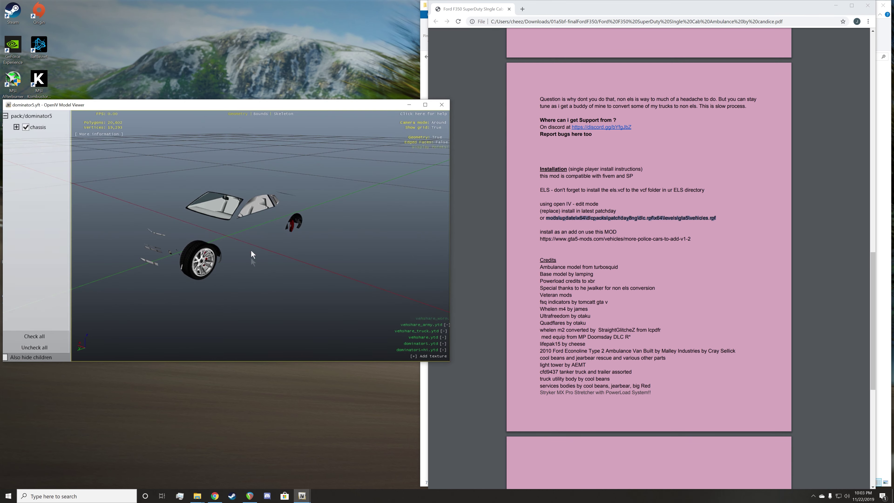
drag(251, 249, 337, 177)
click(441, 104)
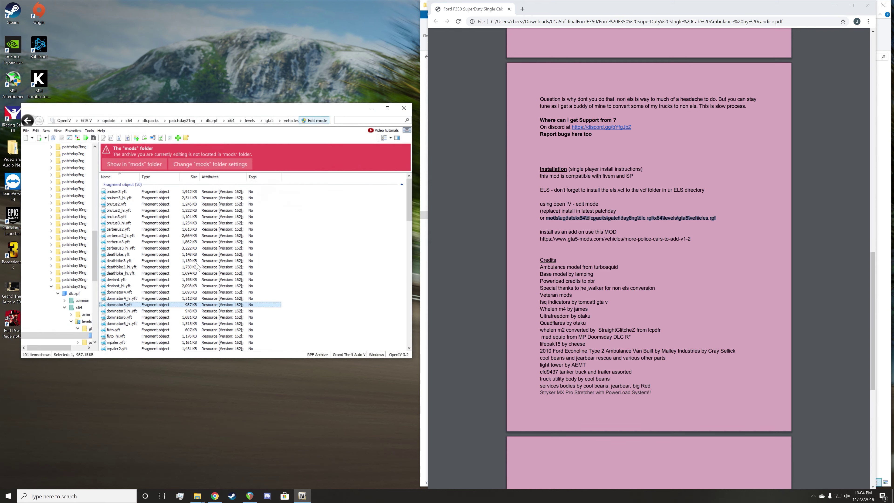
Preview the zr3802_hi.yft vehicle model from several angles and close the viewer.
scroll(136, 327, down, 2)
scroll(136, 327, down, 4)
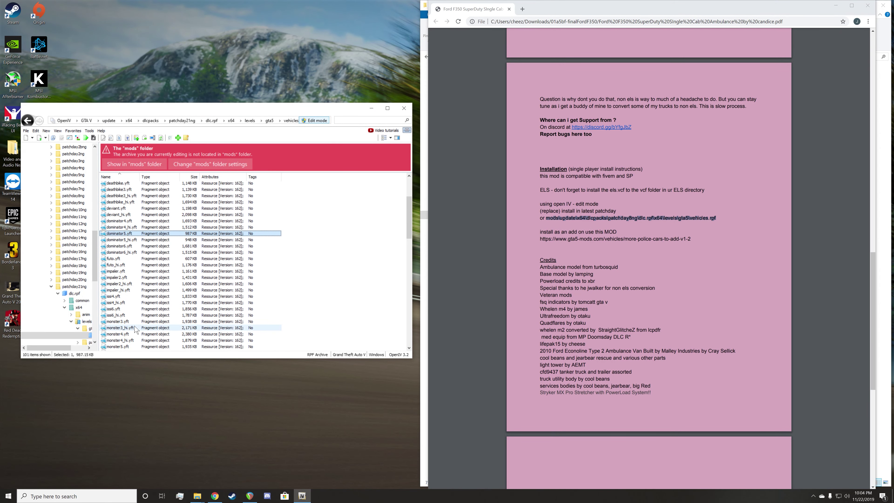
scroll(127, 333, down, 4)
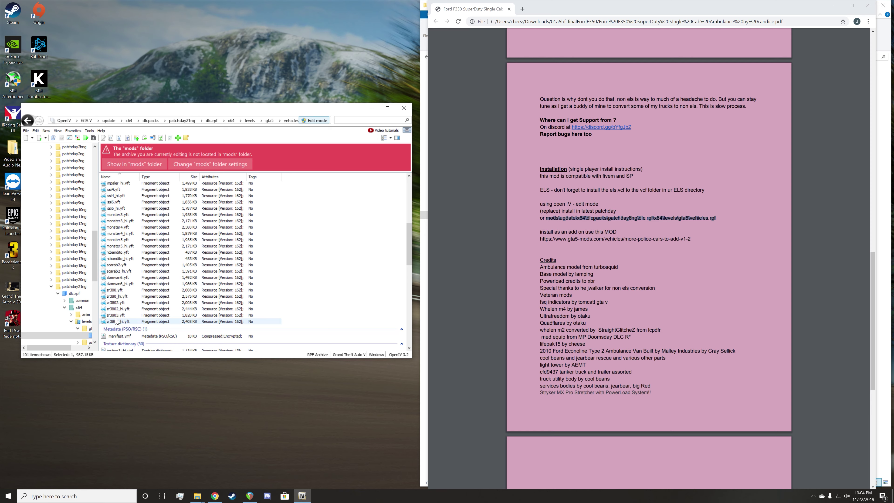
double_click(113, 309)
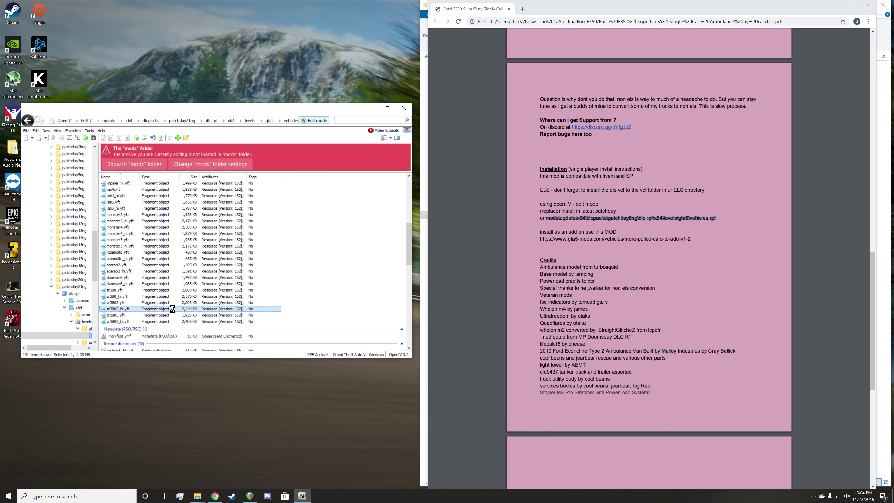
drag(225, 257, 185, 232)
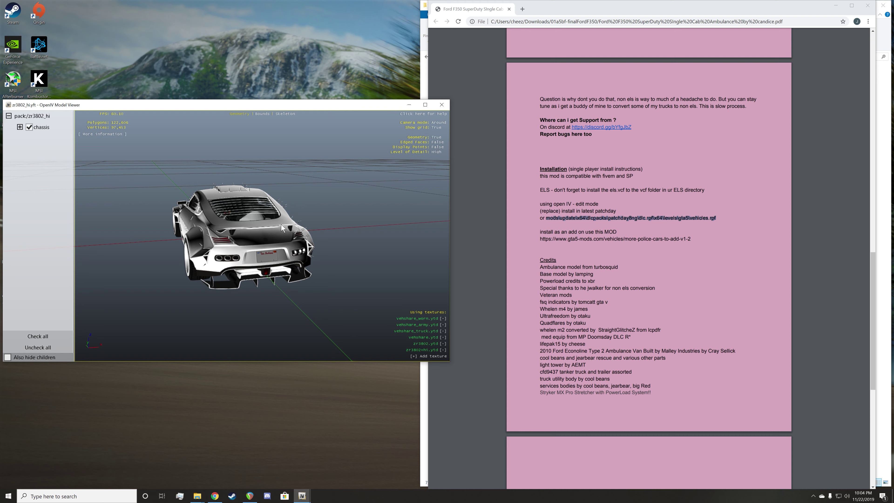
click(441, 105)
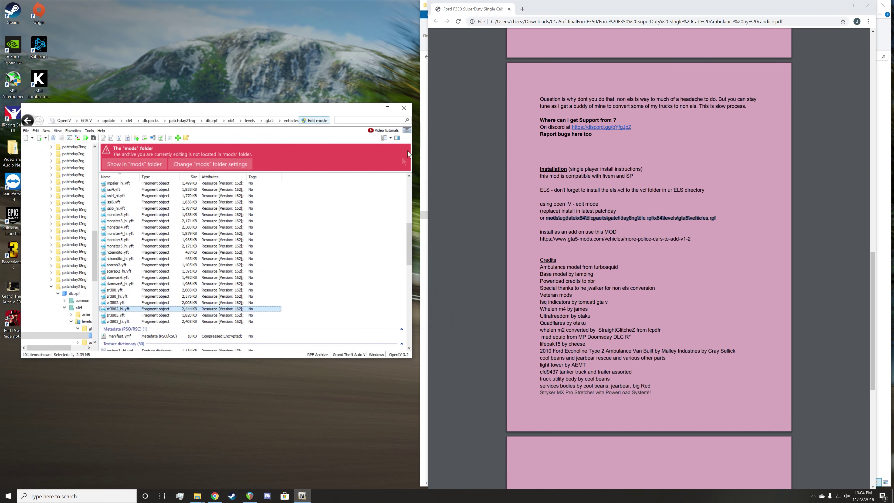
Switch to the mods folder copy of patchday21ng's vehicles.rpf and find the police vehicle files in it.
scroll(316, 261, up, 15)
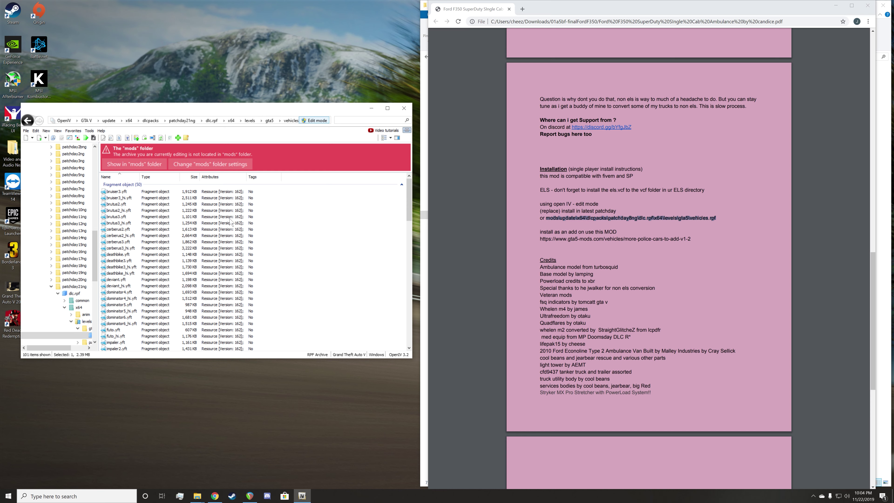
scroll(219, 264, down, 4)
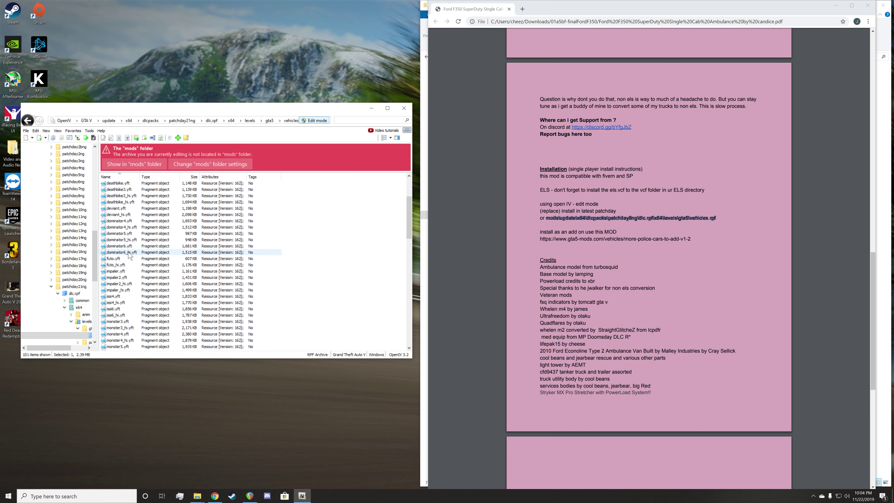
scroll(131, 261, up, 4)
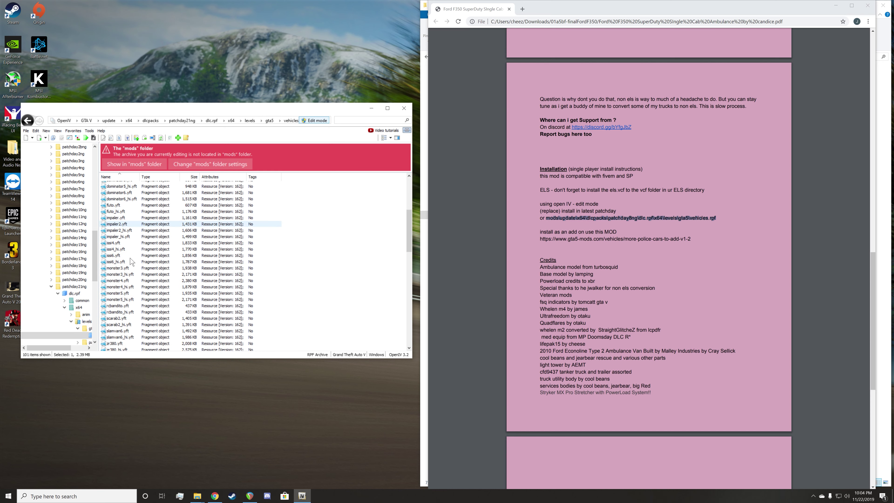
click(137, 164)
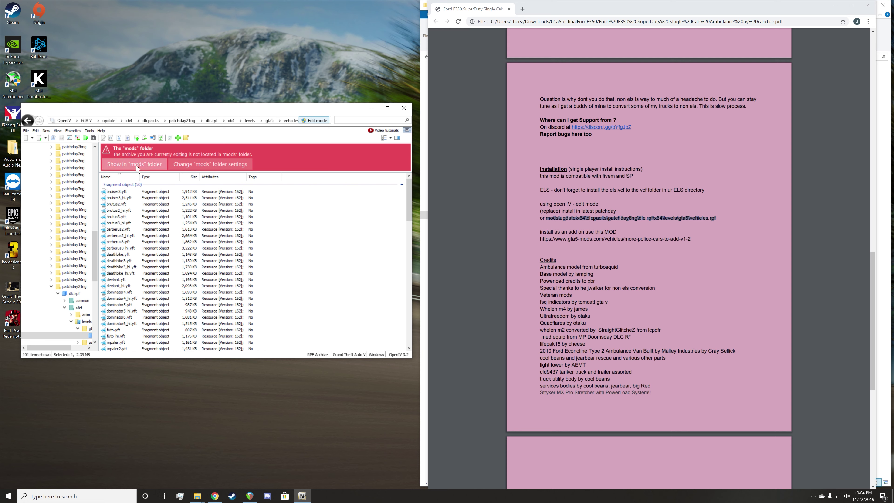
scroll(232, 206, down, 8)
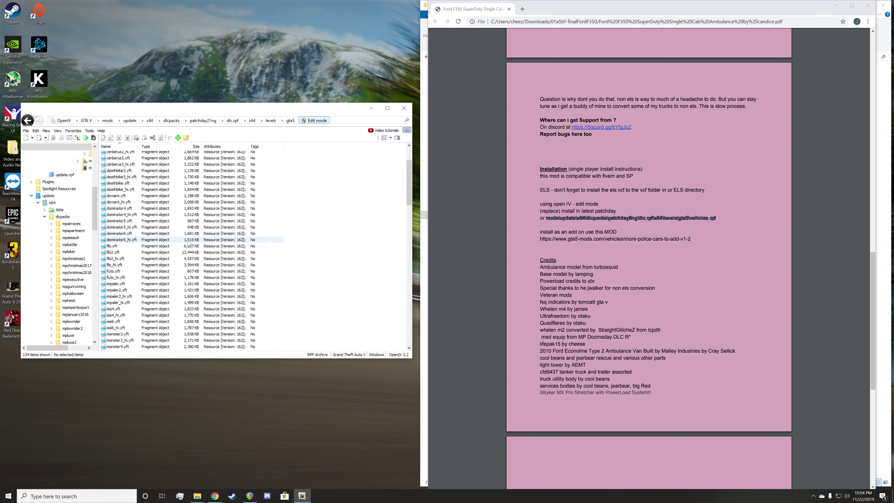
scroll(140, 244, down, 5)
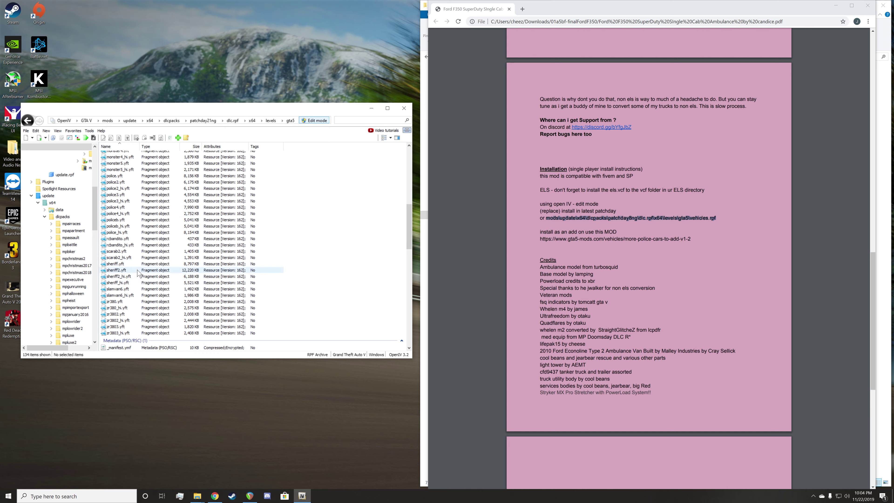
Preview the police.yft model from the mods archive, rotate it for inspection, and close the viewer.
double_click(127, 176)
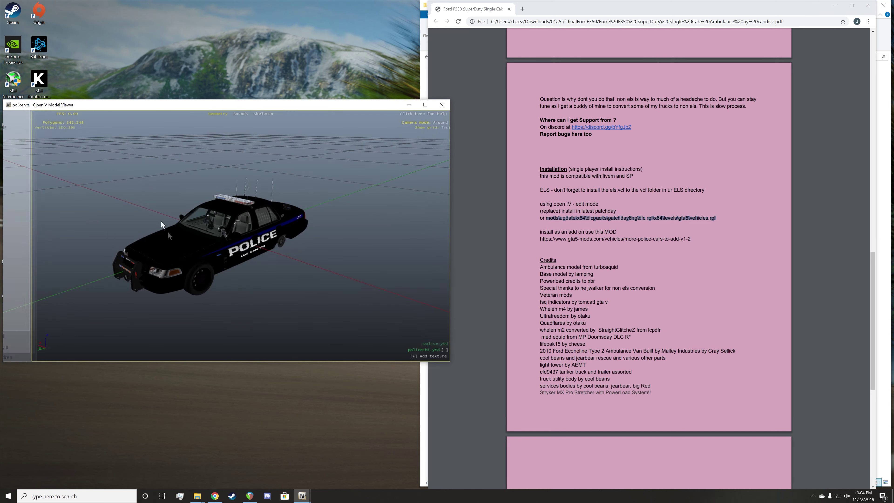
mouse_move(300, 229)
mouse_down()
mouse_move(267, 233)
mouse_move(312, 233)
mouse_up()
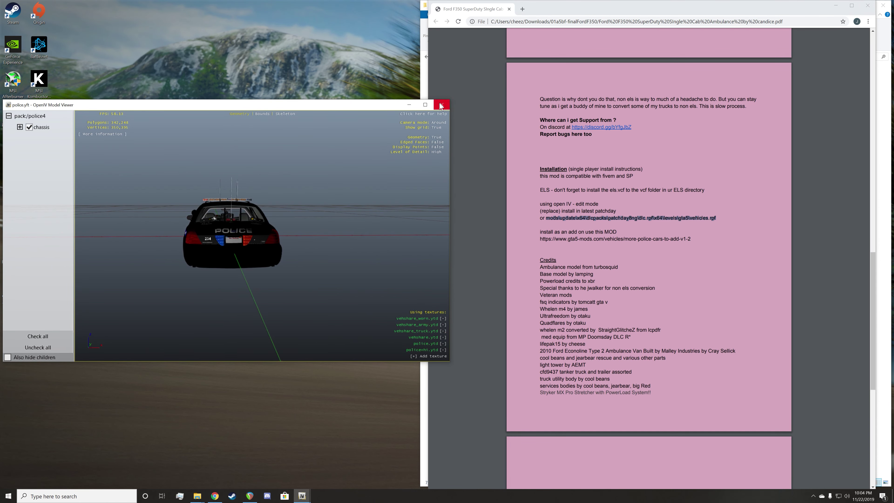
drag(306, 198, 152, 235)
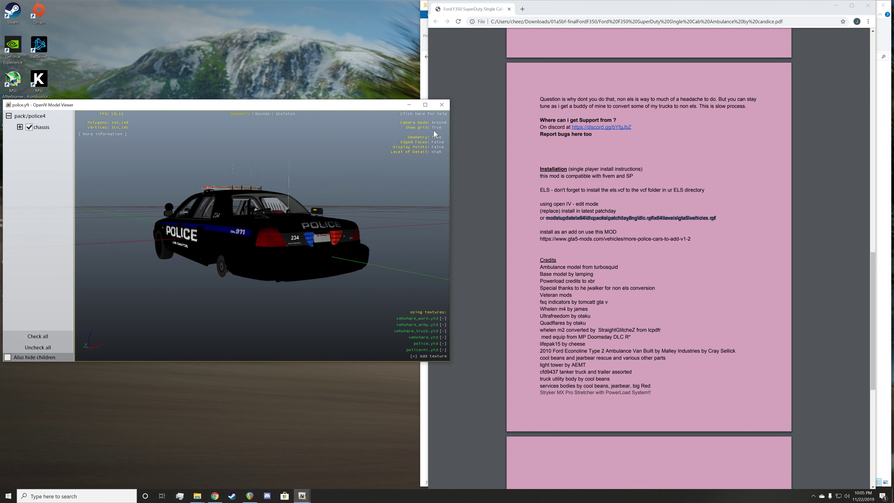
click(442, 104)
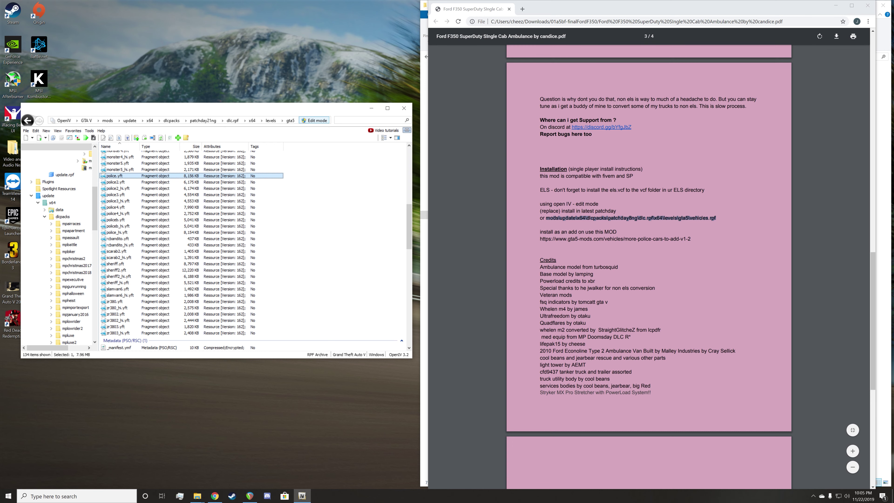
Close the ambulance instructions PDF and return from the 01a5bf-finalFordF350 folder to Downloads in File Explorer.
click(734, 222)
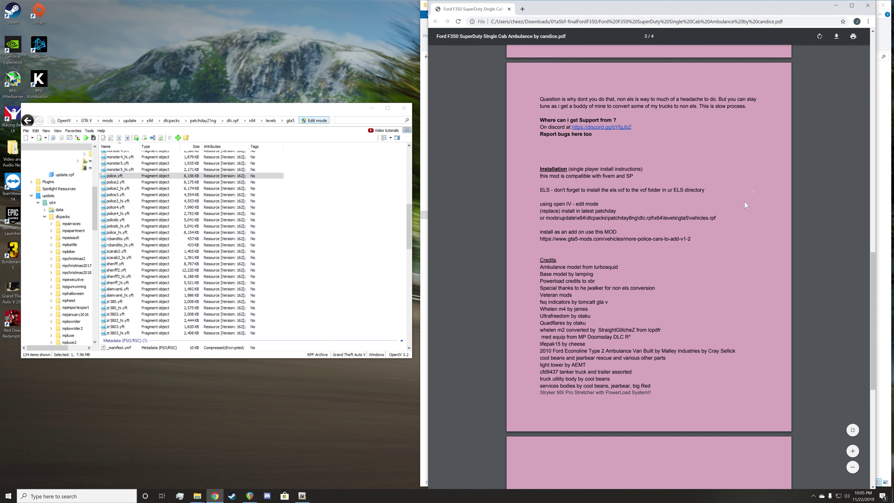
click(867, 7)
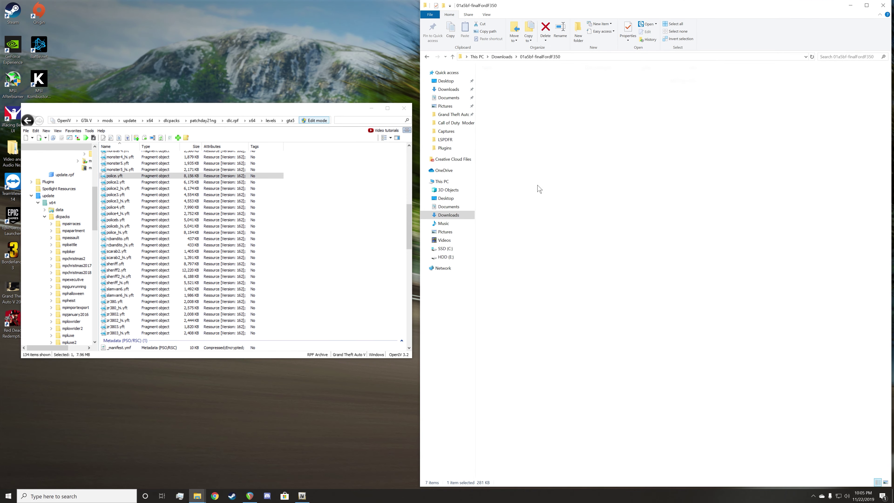
key(BackSpace)
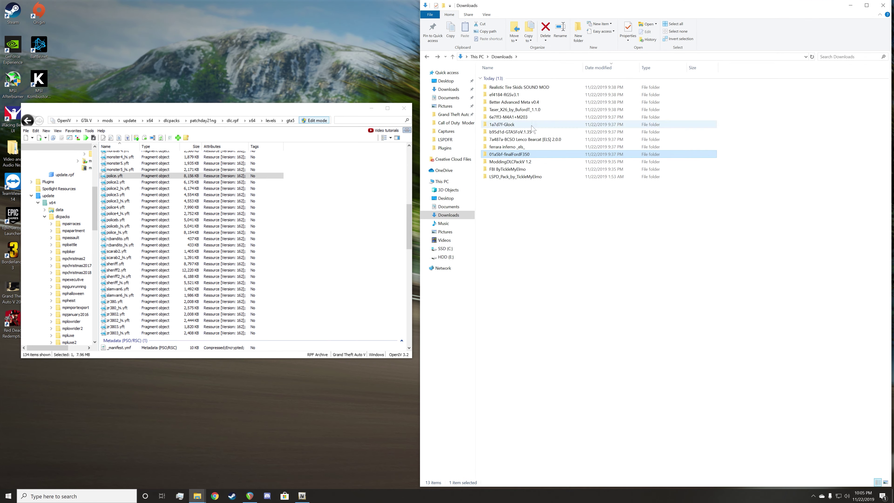
Open the 2011 CVPI folder inside the LSPD Pack of the LSPD_Pack_by_TickleMyElmo download.
double_click(527, 179)
double_click(504, 78)
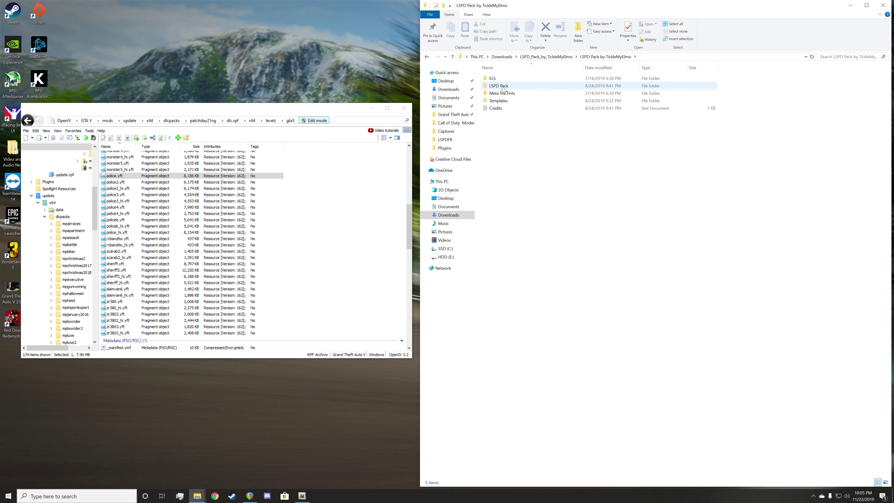
double_click(504, 88)
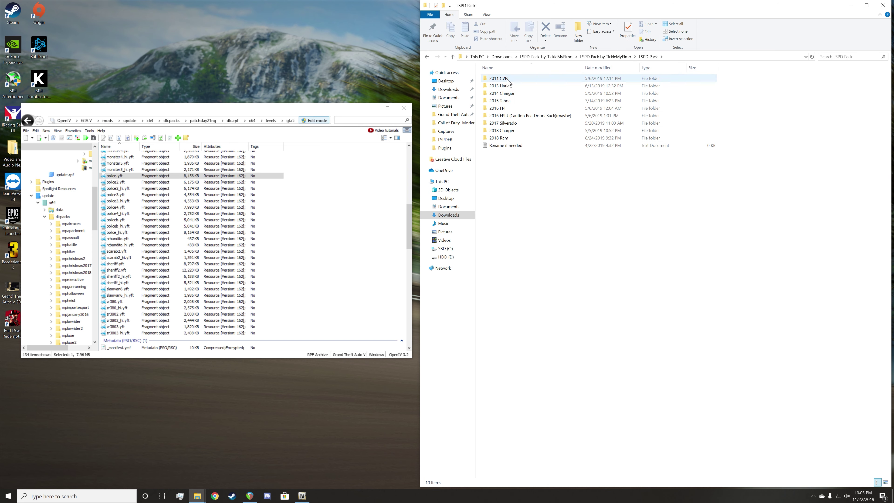
click(508, 80)
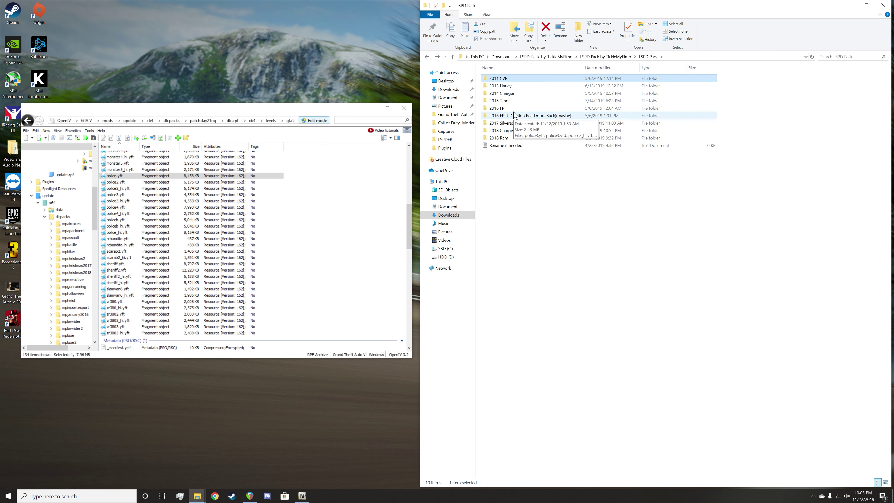
double_click(513, 79)
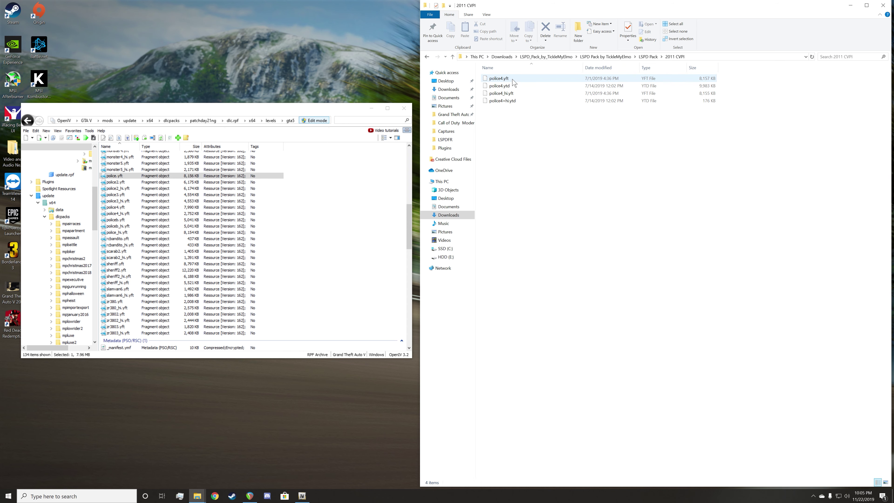
Rename police4.yft in the 2011 CVPI folder as police.yft.
click(503, 81)
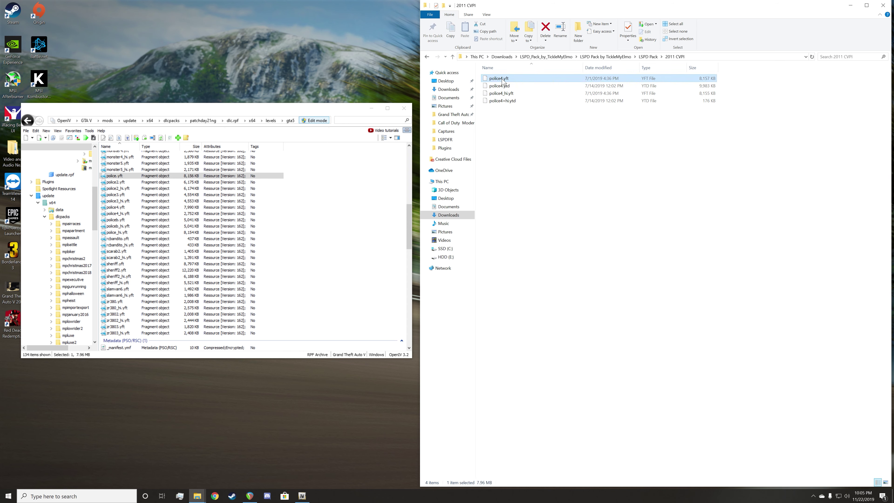
click(502, 79)
click(502, 78)
key(BackSpace)
click(511, 137)
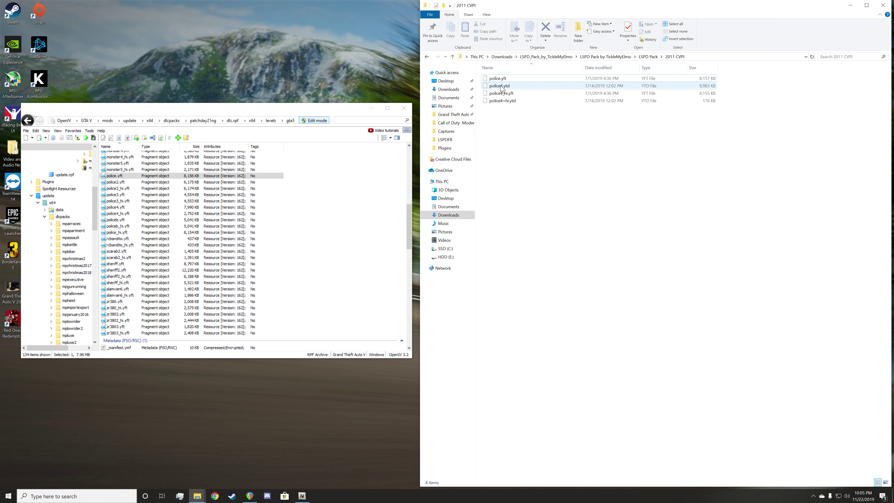
Rename the texture file police4.ytd as police.ytd.
click(502, 87)
click(502, 87)
click(502, 85)
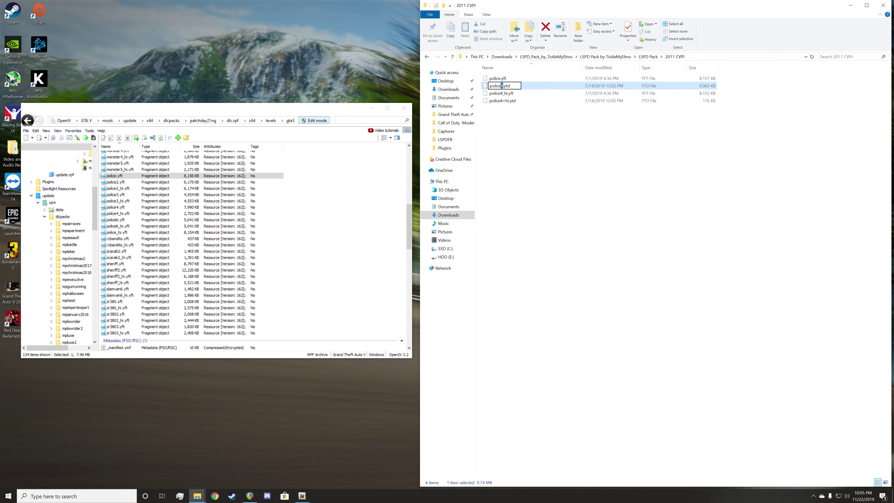
key(BackSpace)
Rename police4_hi.yft as police_hi.yft, keeping the _hi suffix.
click(503, 93)
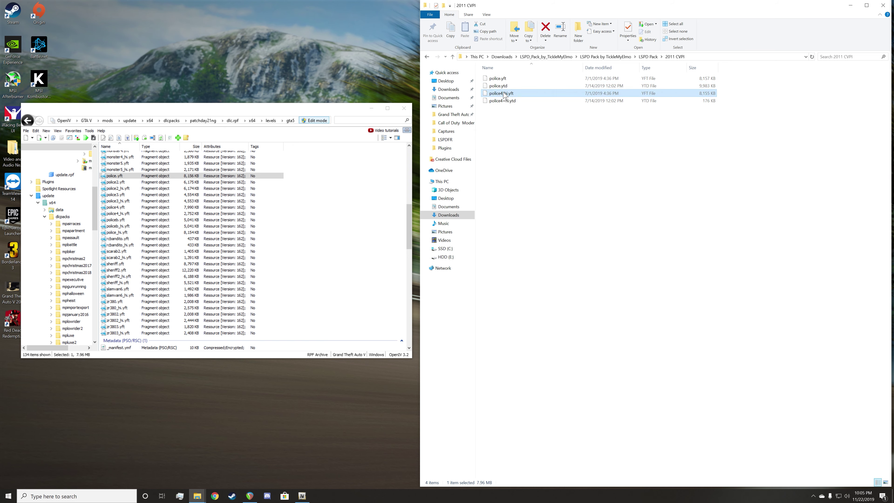
click(503, 93)
click(503, 94)
key(BackSpace)
key(Return)
double_click(503, 94)
click(536, 170)
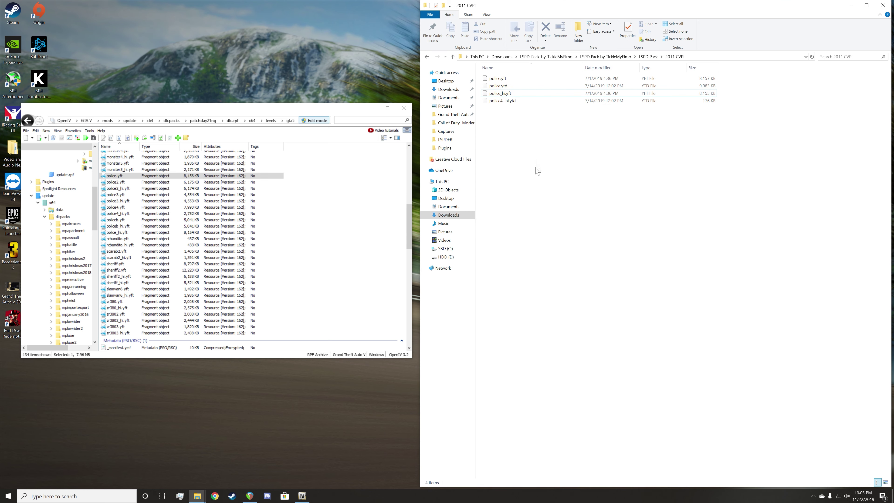
click(500, 95)
click(501, 93)
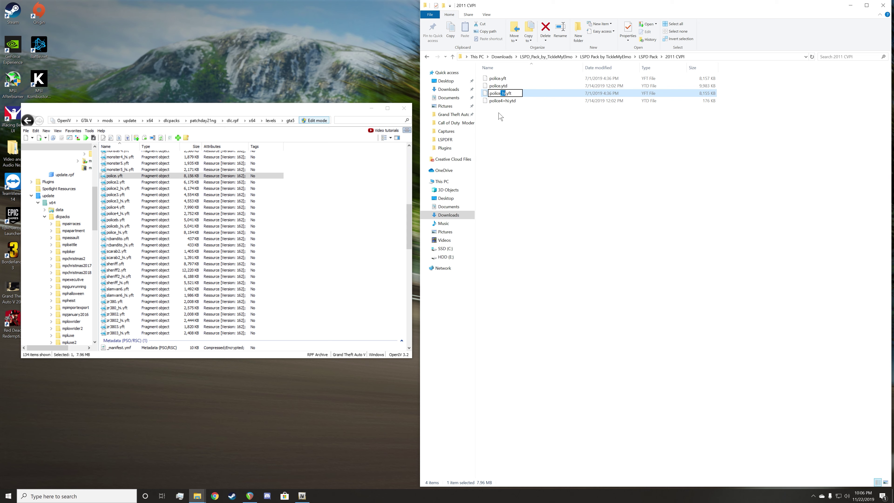
click(500, 116)
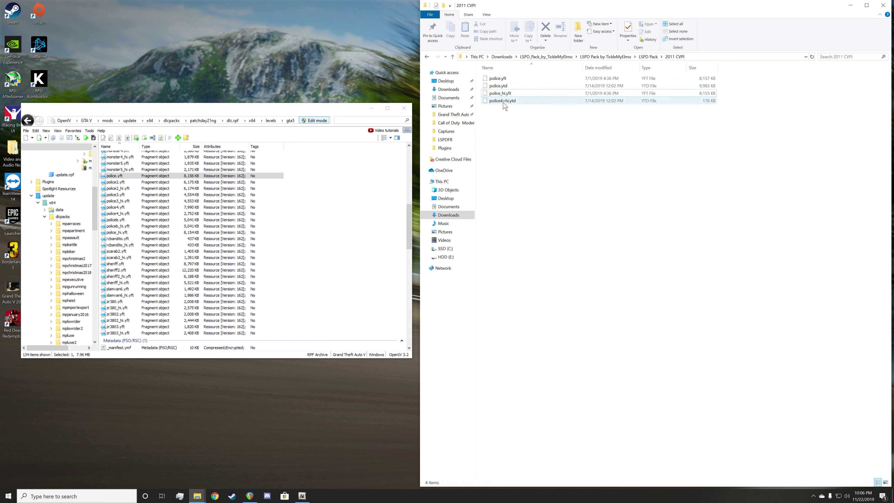
Rename police4+hi.ytd as police+hi.ytd and add the four renamed police files to the mods copy of the patchday21ng vehicles archive.
click(504, 103)
click(504, 101)
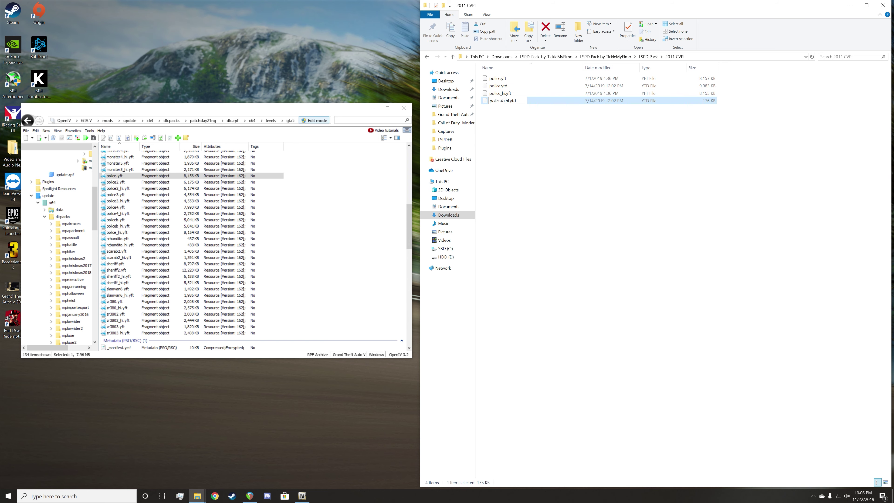
key(BackSpace)
key(Return)
drag(515, 114, 506, 77)
drag(507, 78, 326, 208)
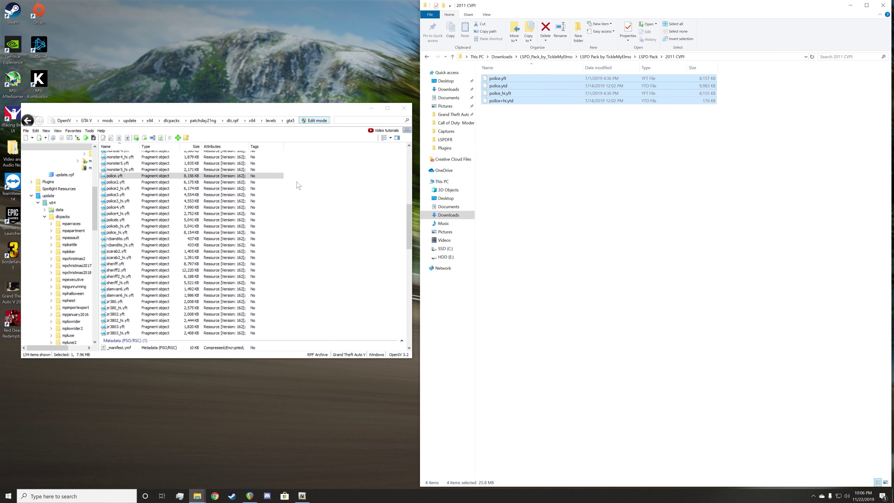
Delete police2.yft and police2_hi.yft from the mods vehicles archive.
drag(298, 181, 264, 189)
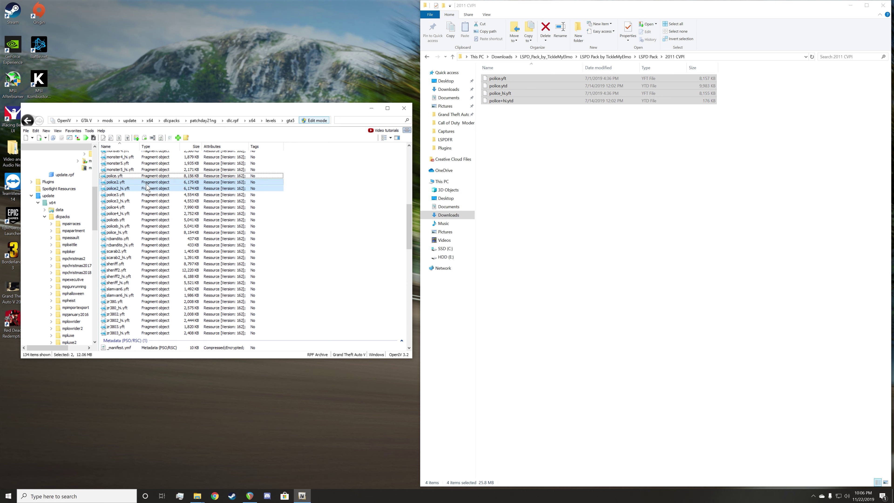
right_click(137, 181)
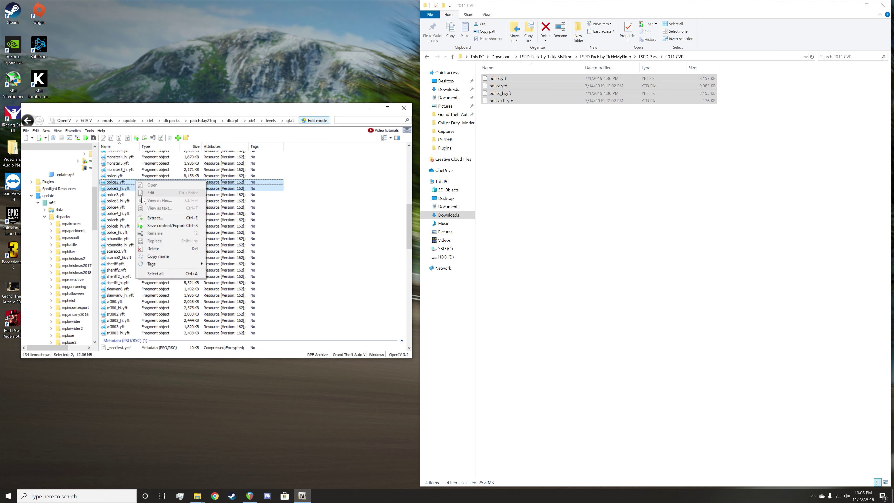
click(155, 248)
click(471, 271)
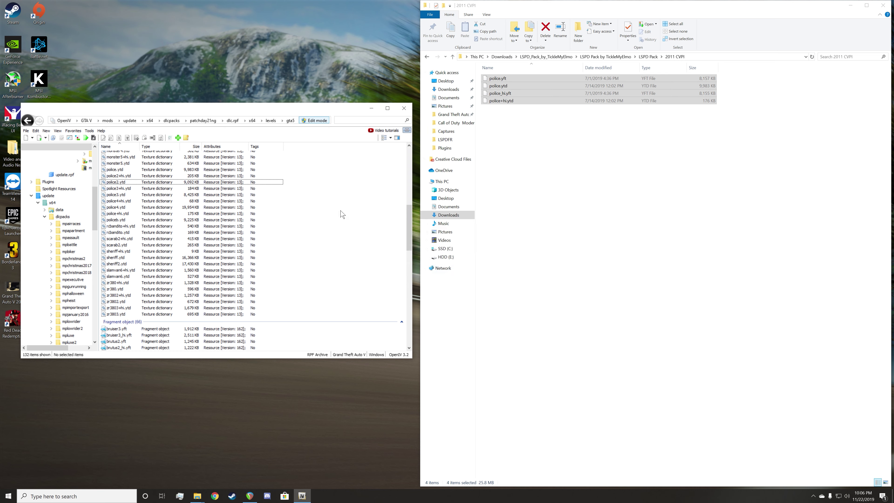
Add the four police2 files from the LSPD Pack's 2018 Charger folder to the mods vehicles archive.
scroll(342, 215, up, 10)
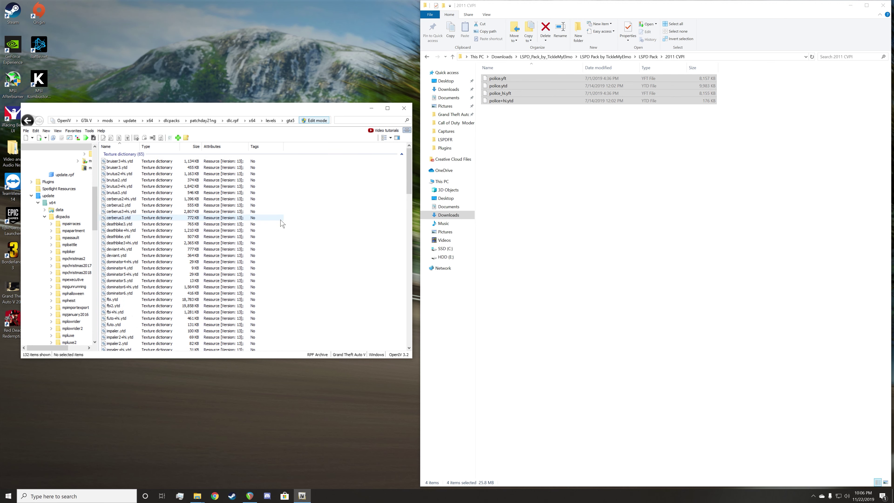
scroll(281, 223, down, 20)
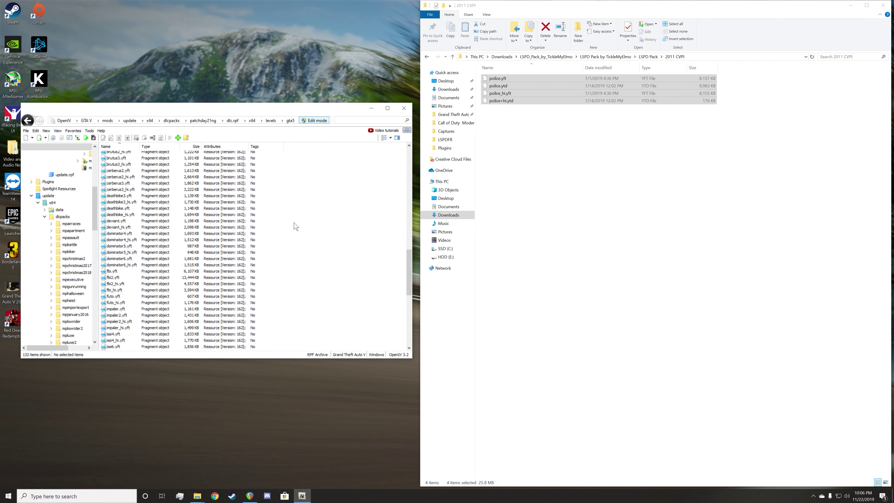
scroll(296, 227, down, 3)
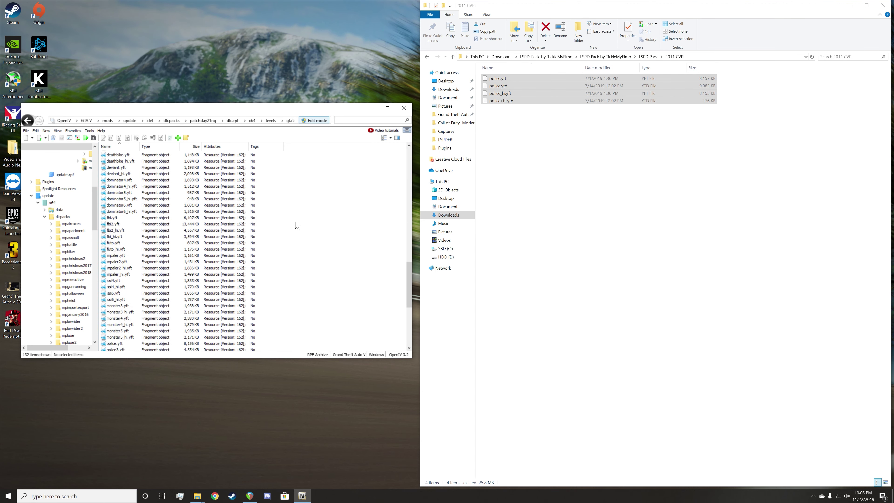
scroll(295, 225, down, 9)
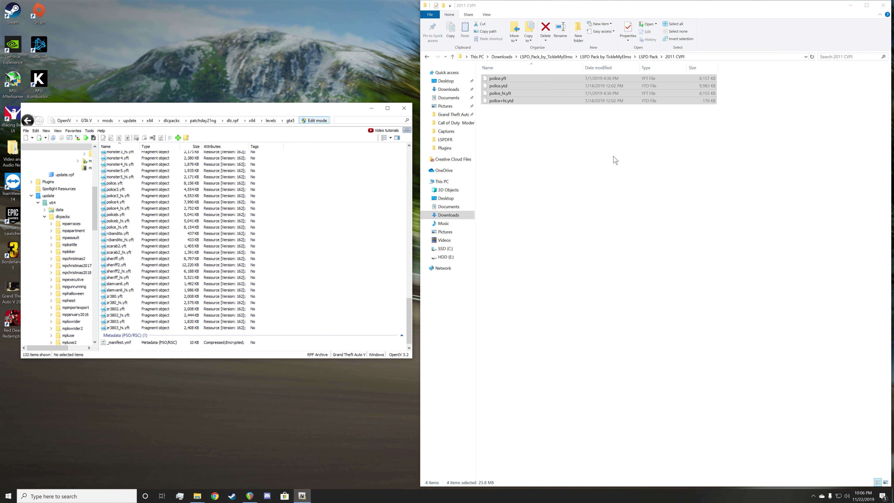
key(BackSpace)
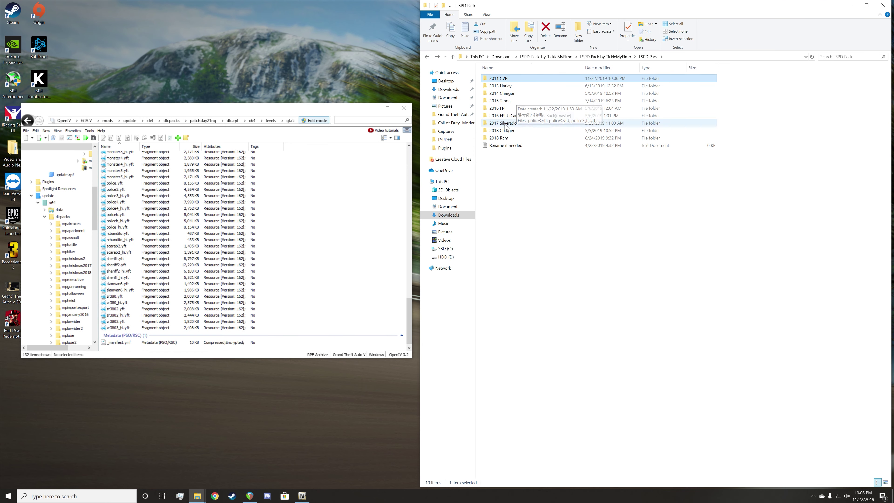
double_click(503, 132)
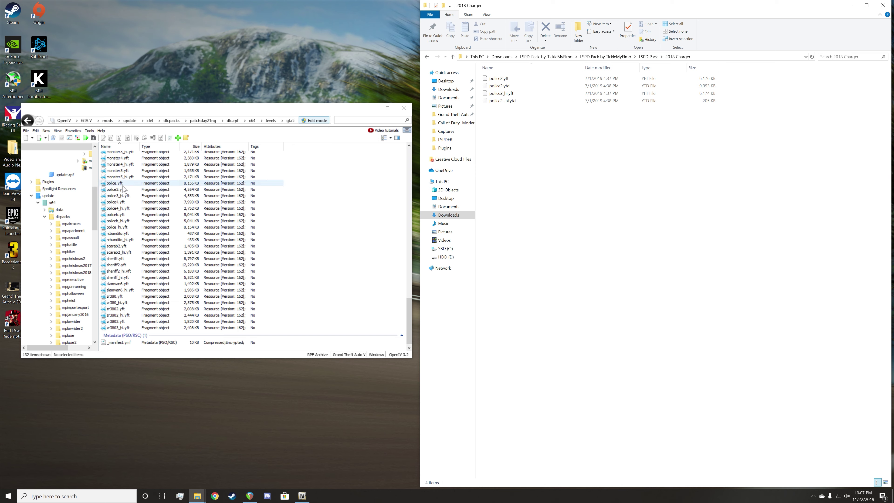
drag(501, 136, 316, 182)
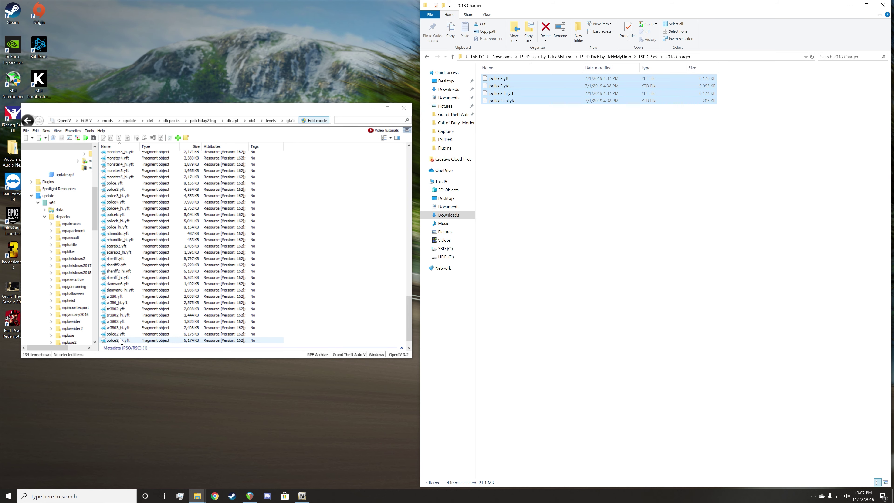
Go back to the previously viewed vehicles archive and return to its copy in the mods folder to refresh the file list.
click(349, 246)
key(alt+Left)
click(134, 163)
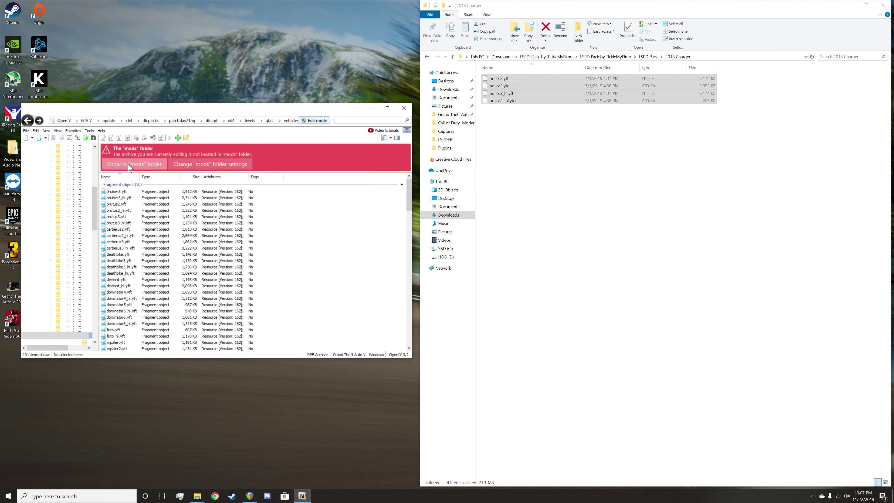
Preview police2.yft from the mods archive in the model viewer, examine the car from several sides, and close the preview.
scroll(189, 232, down, 3)
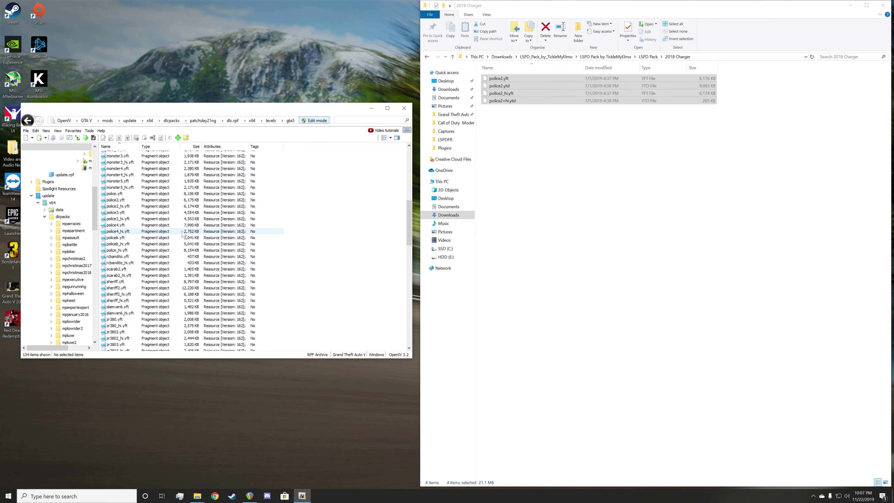
click(133, 200)
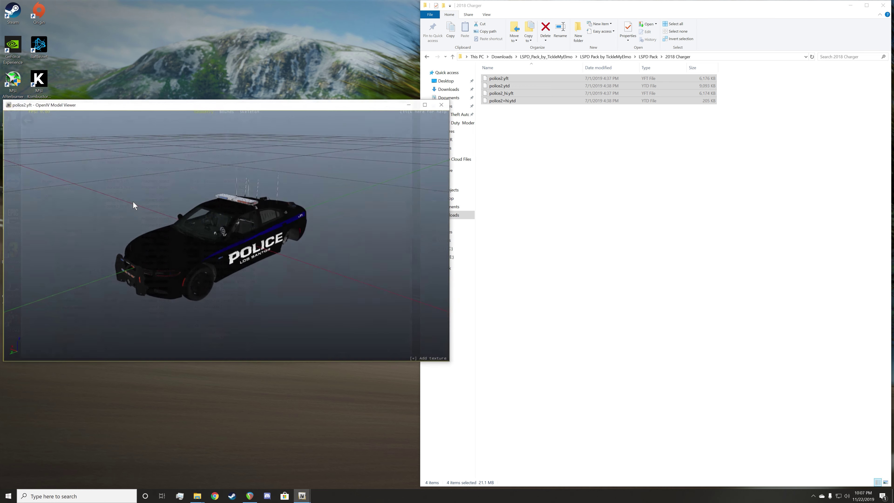
drag(199, 249, 284, 232)
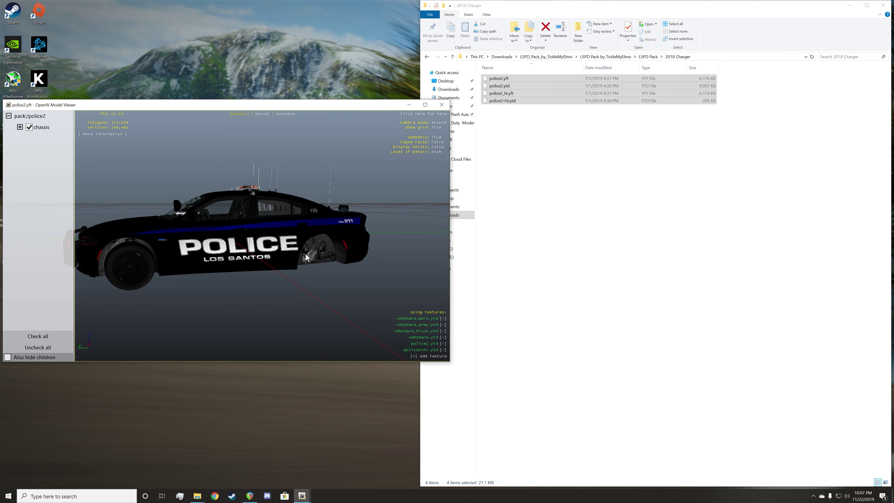
mouse_move(228, 279)
mouse_down()
mouse_move(263, 265)
mouse_move(238, 271)
mouse_up()
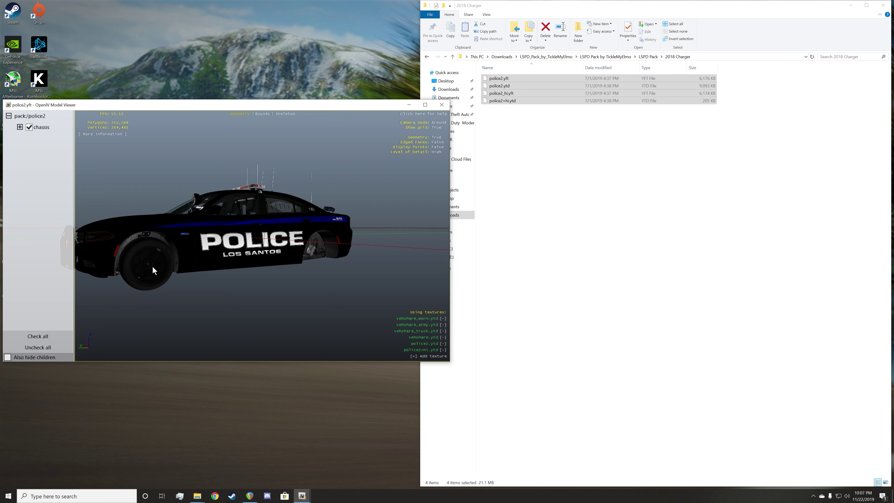
drag(153, 266, 243, 267)
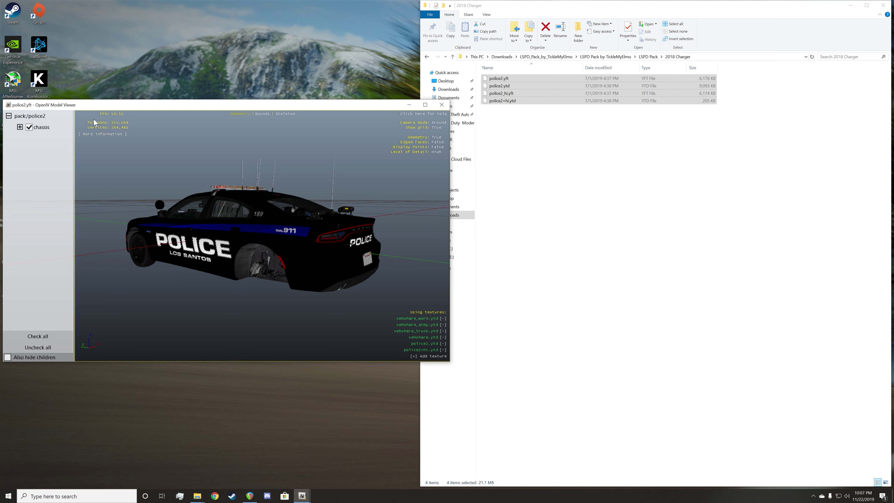
drag(210, 268, 112, 247)
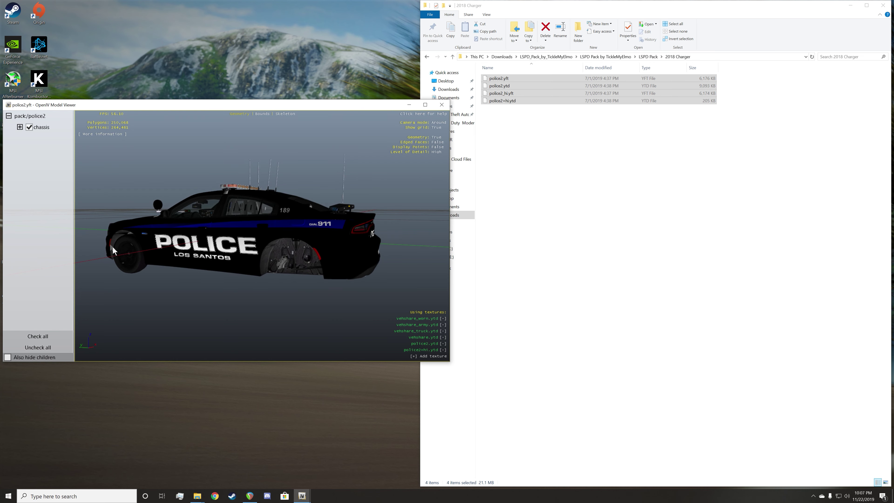
drag(276, 261, 230, 248)
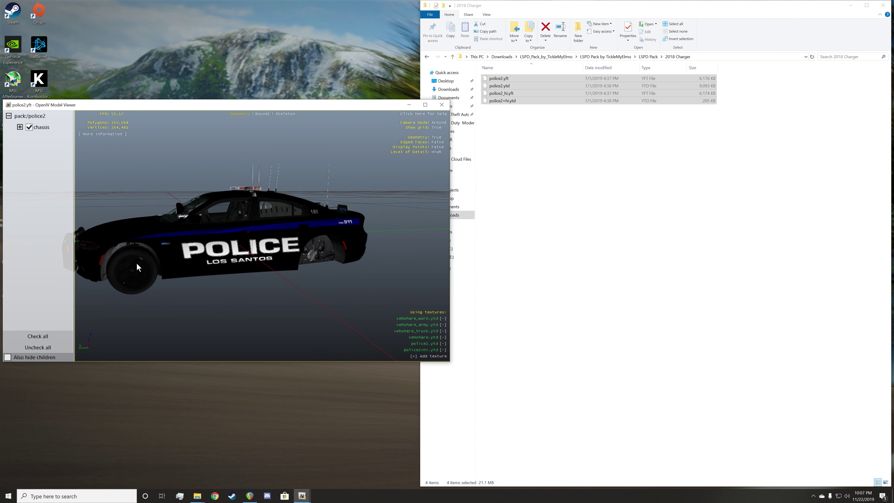
drag(331, 292, 265, 259)
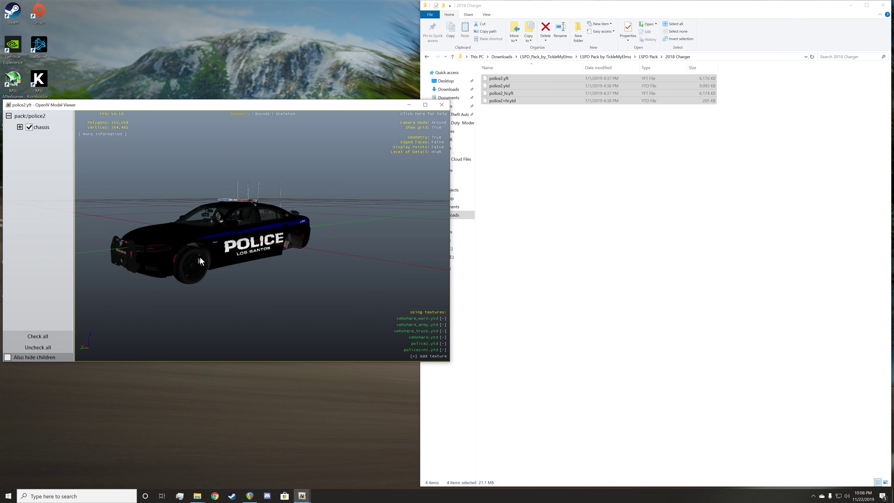
scroll(190, 258, up, 5)
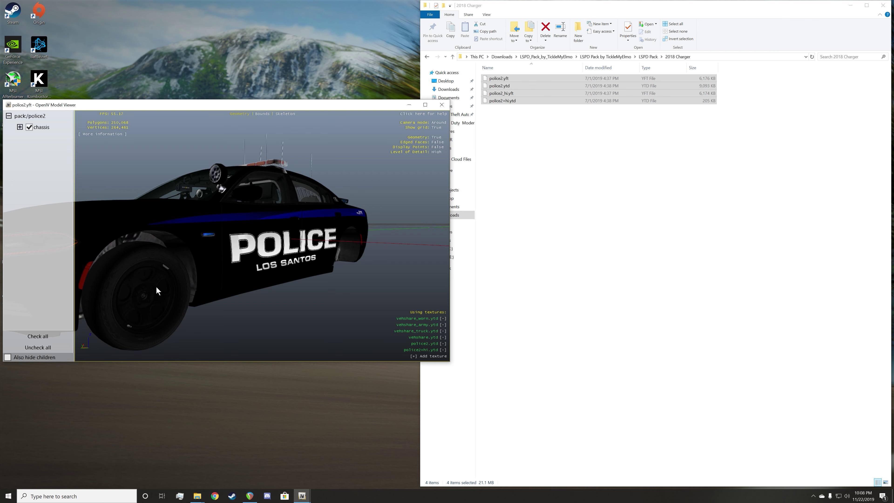
click(442, 105)
Look inside the 2014 Charger folder, and add the four pranger files from the 2017 Silverado folder to the mods vehicles archive.
key(alt+Left)
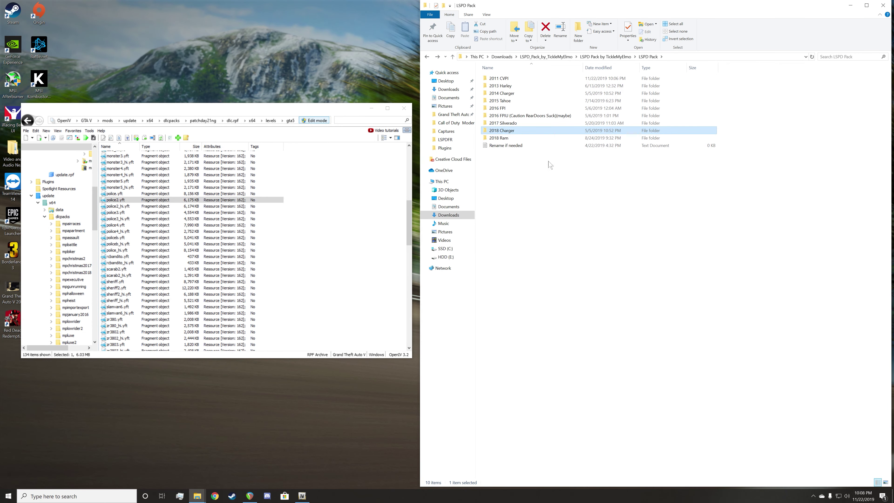
double_click(526, 95)
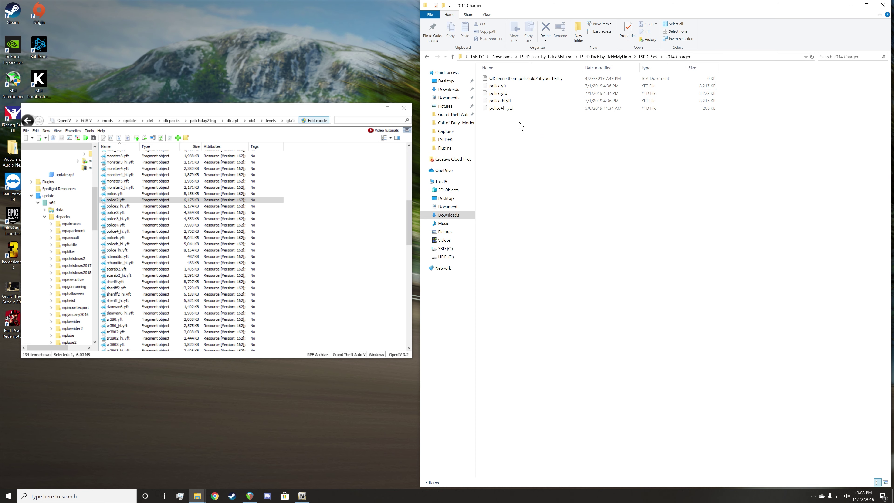
key(alt+Left)
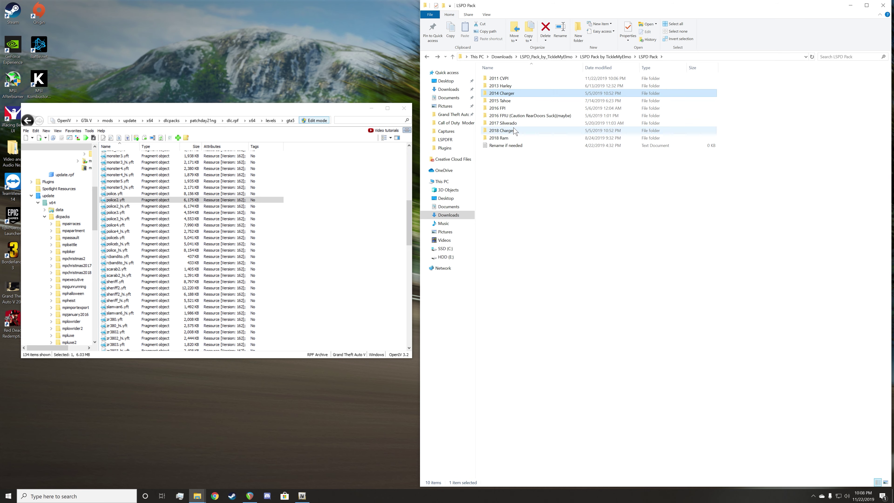
double_click(518, 125)
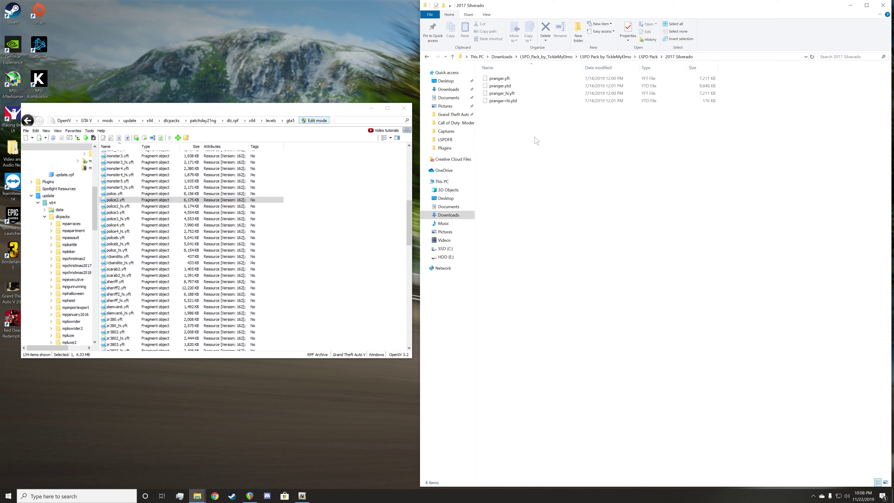
drag(513, 118, 354, 225)
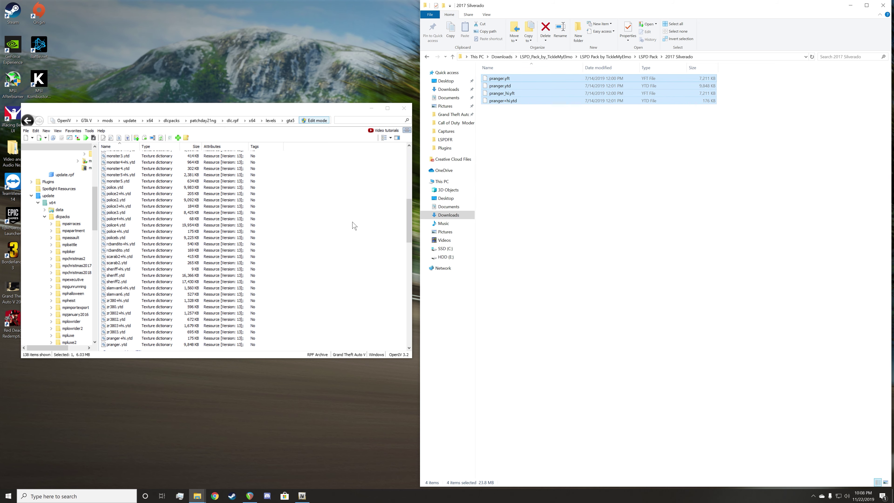
Look through the archive's file list, preview the police4.yft model, and close the preview.
scroll(354, 225, up, 8)
scroll(352, 225, down, 3)
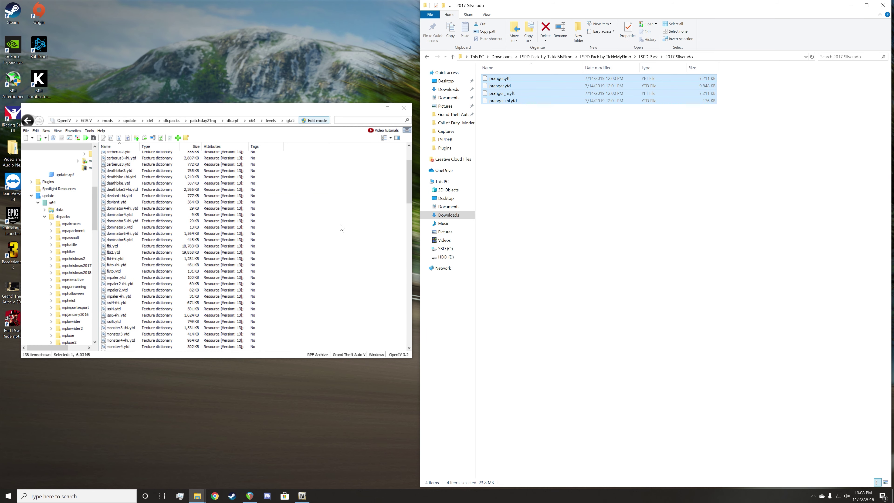
scroll(338, 230, down, 15)
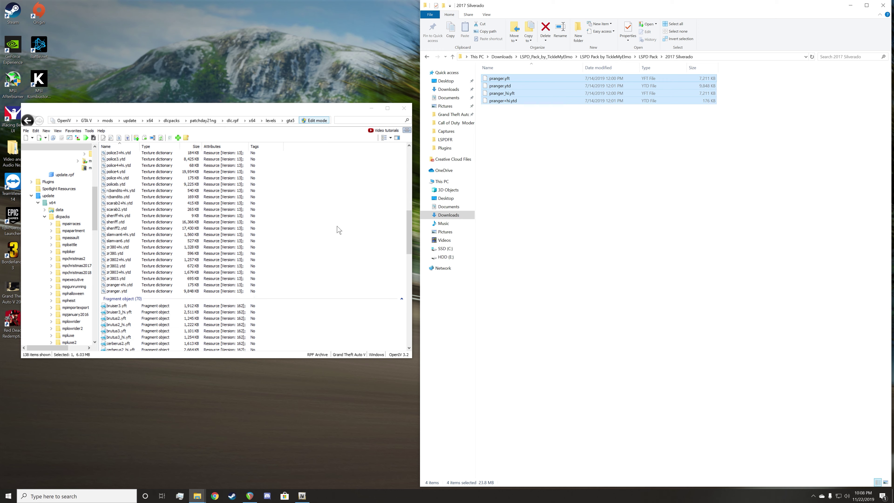
scroll(337, 228, down, 8)
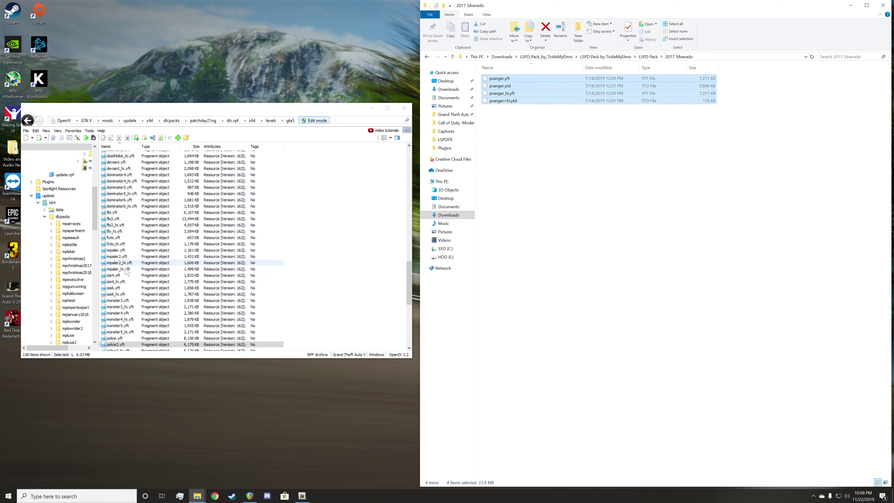
scroll(133, 271, down, 4)
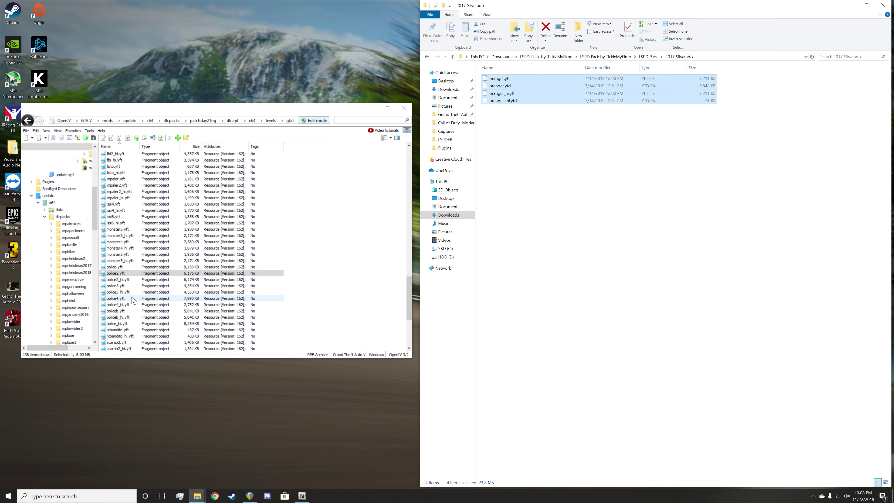
click(134, 299)
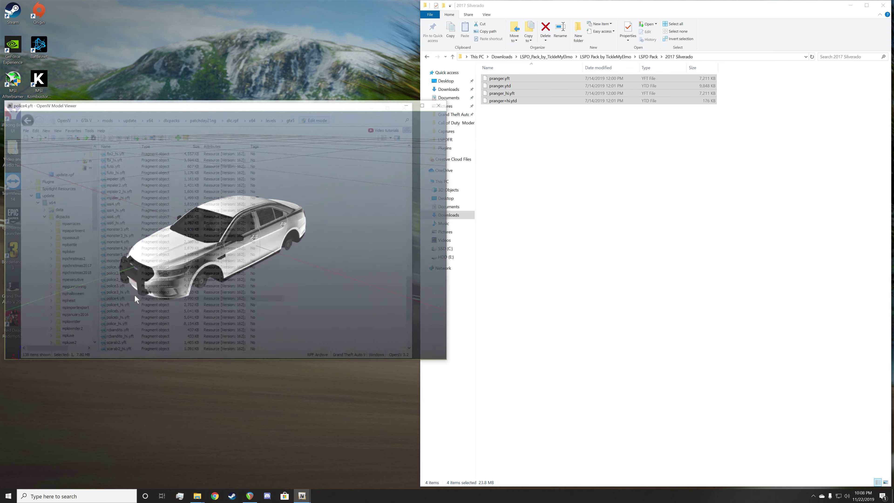
drag(219, 253, 391, 152)
click(441, 104)
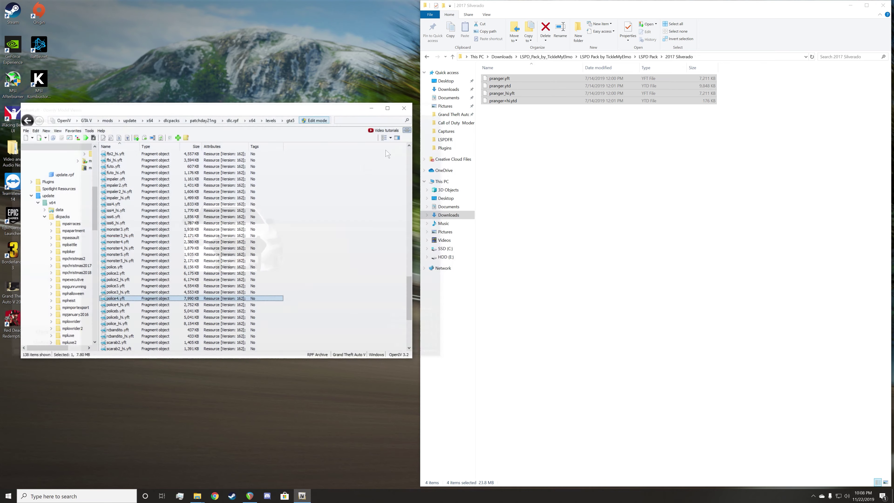
Preview the police3.yft model, view the car from different angles, close the preview, and clear the file selection in the 2017 Silverado folder.
double_click(119, 286)
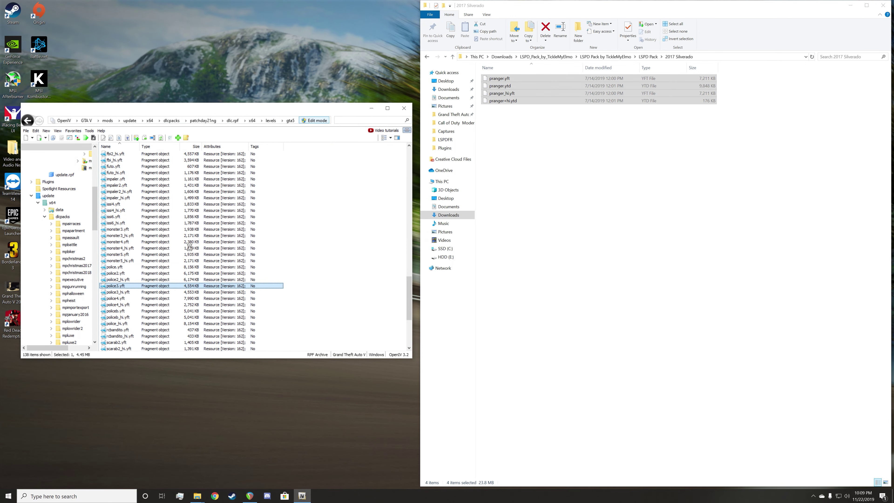
drag(235, 237, 211, 244)
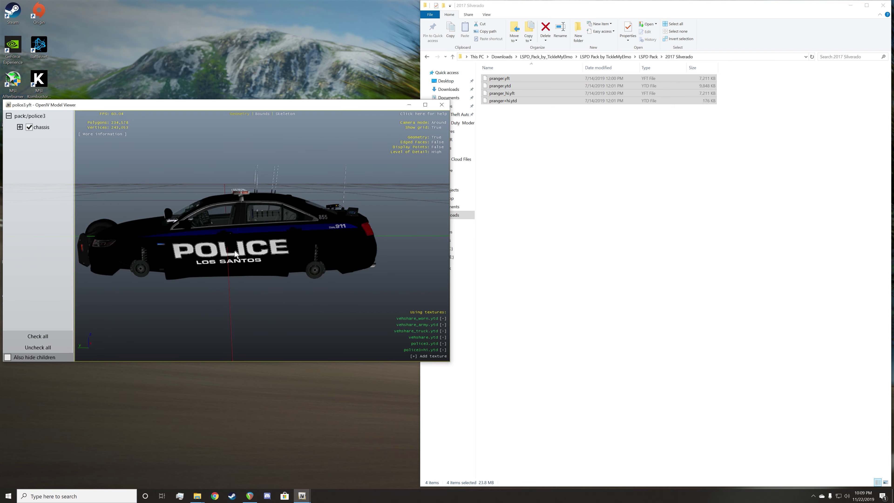
drag(271, 259, 314, 177)
click(441, 105)
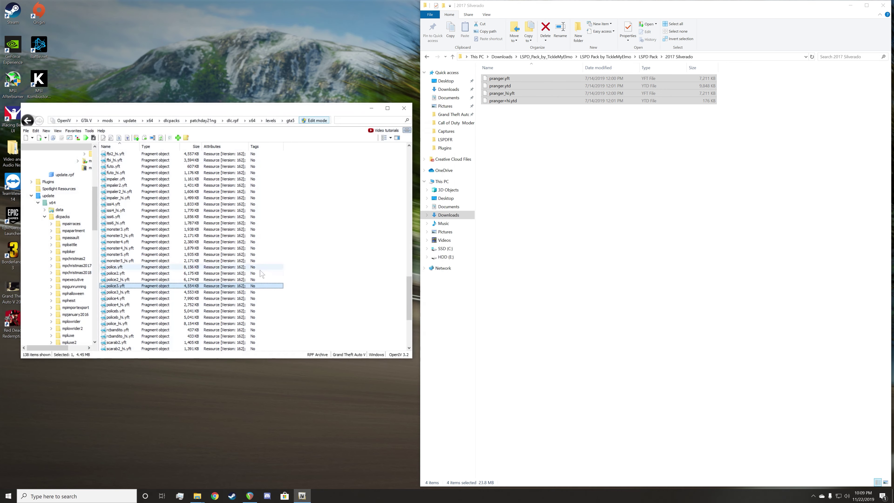
click(523, 114)
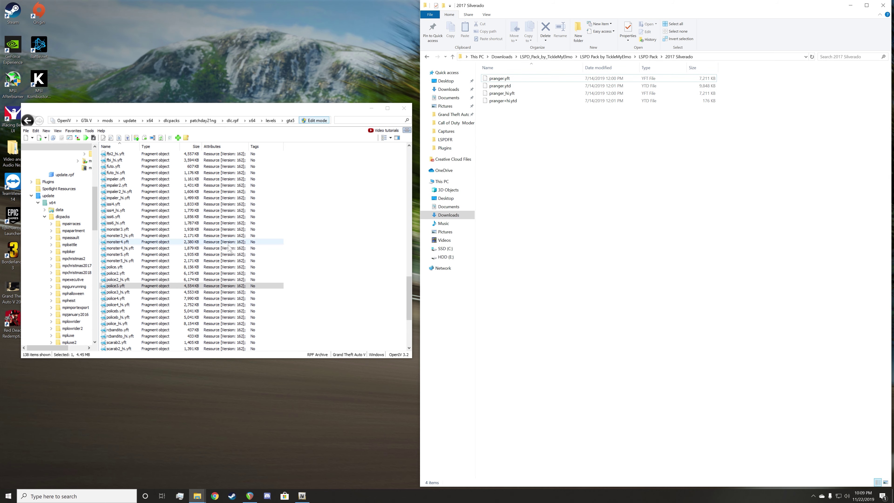
Open the police3.ytd texture dictionary from the mods archive and display its emerglights texture.
scroll(186, 265, up, 15)
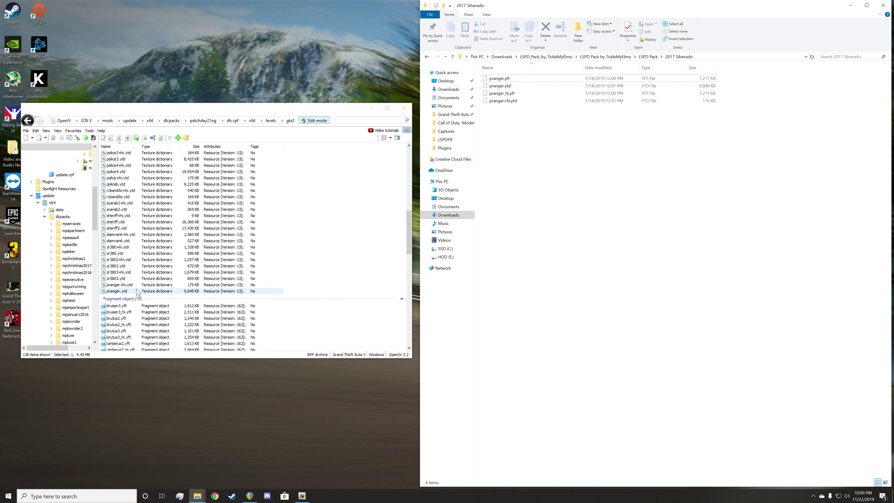
scroll(124, 267, up, 2)
scroll(128, 227, up, 1)
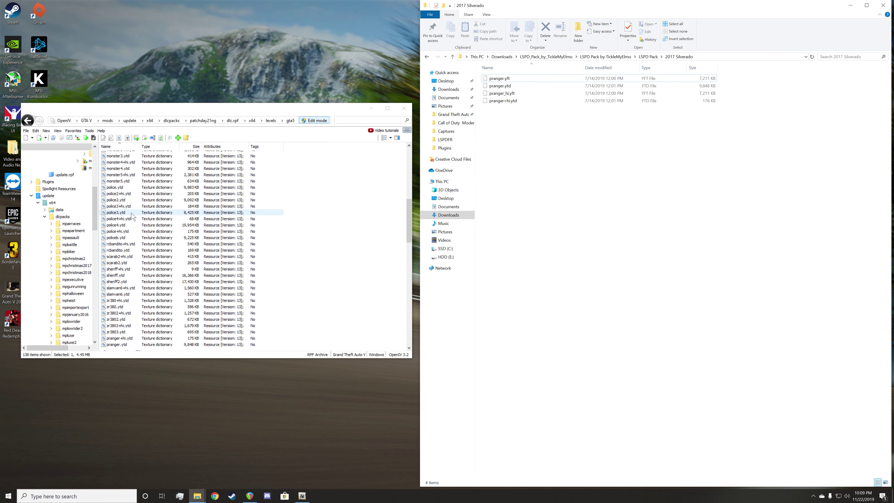
double_click(132, 213)
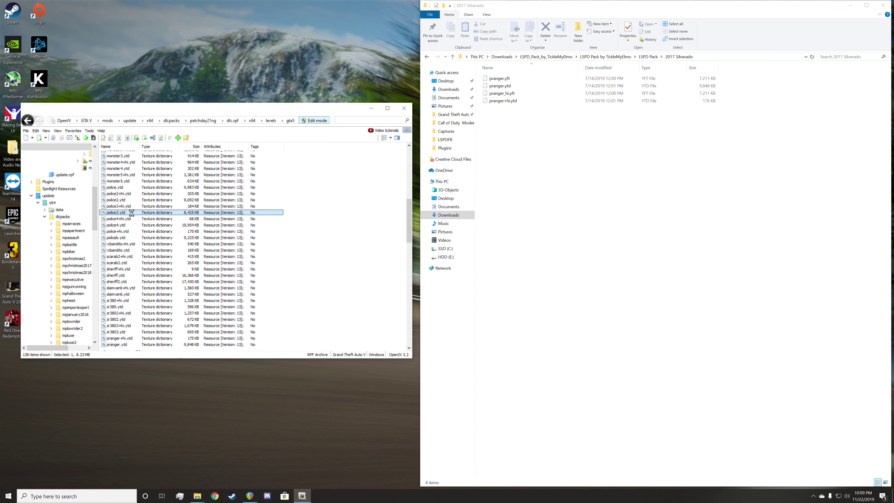
scroll(50, 232, down, 8)
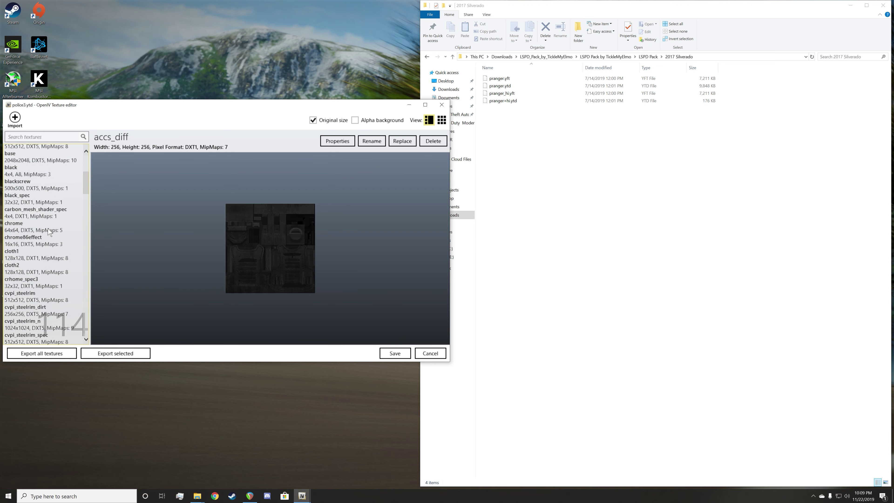
scroll(50, 231, down, 6)
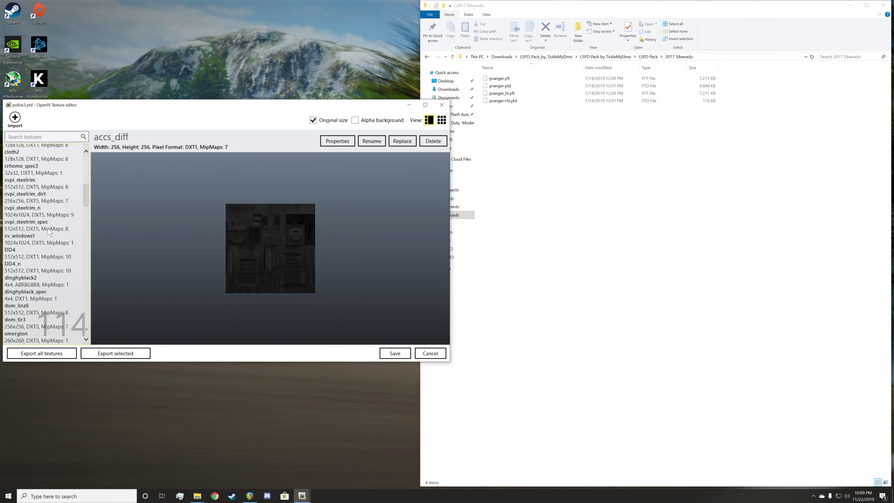
scroll(49, 232, down, 7)
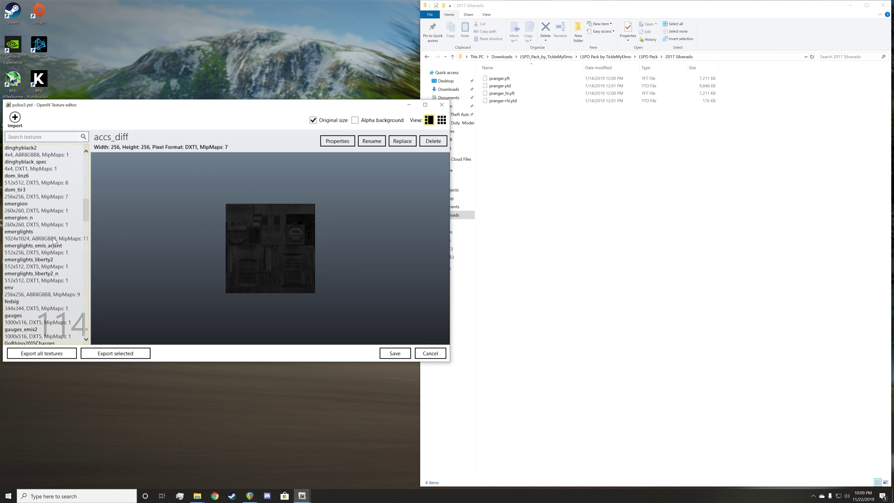
click(53, 240)
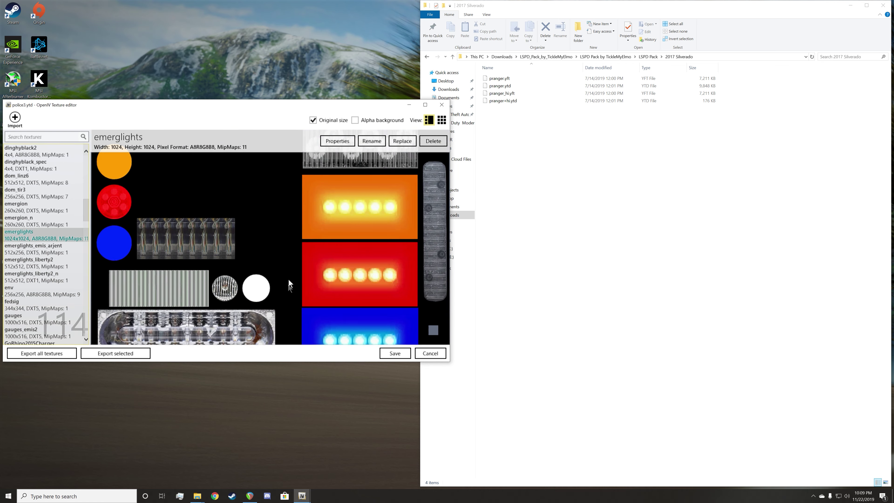
Examine the emerglights texture, including its orange, red and blue light panels and the lens images.
drag(315, 272, 360, 266)
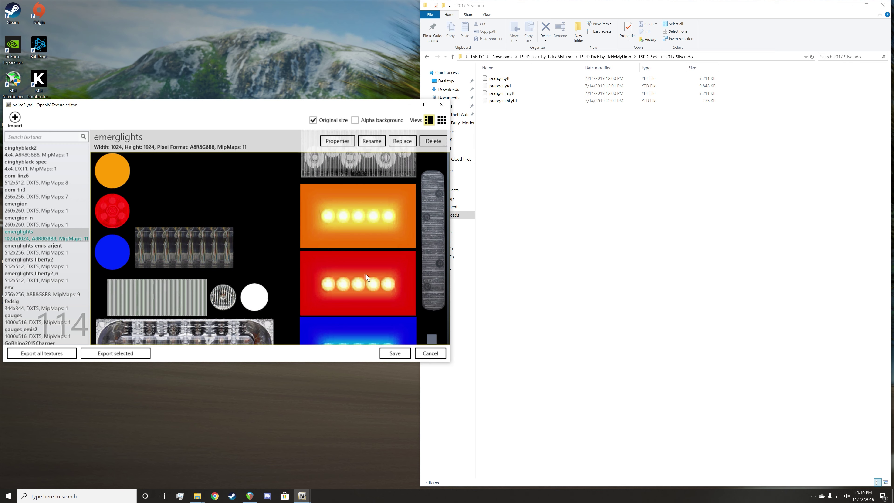
scroll(348, 274, down, 3)
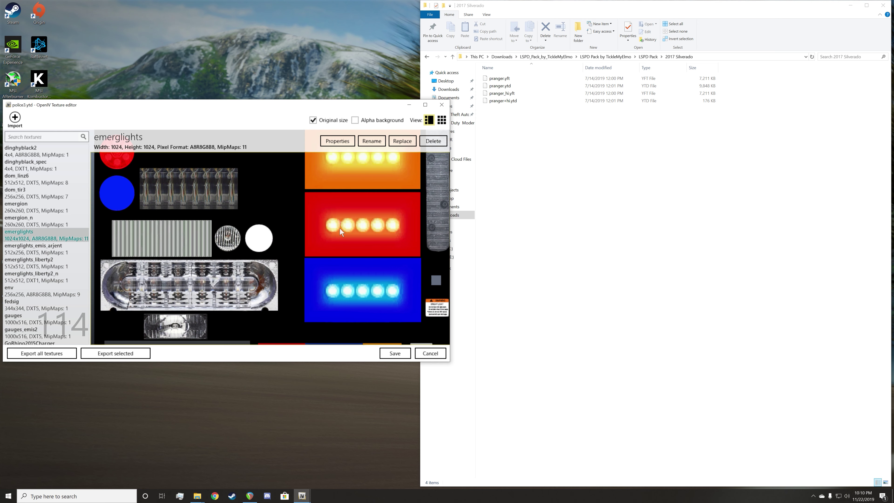
scroll(371, 228, up, 3)
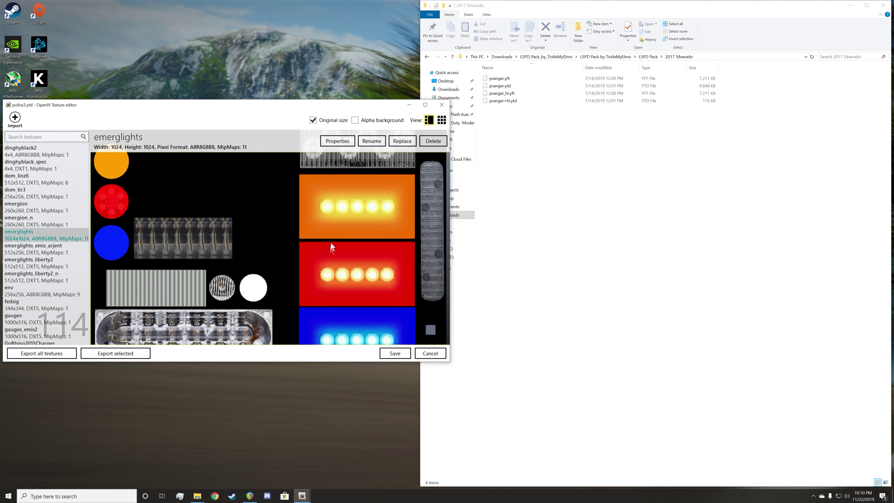
scroll(376, 281, down, 4)
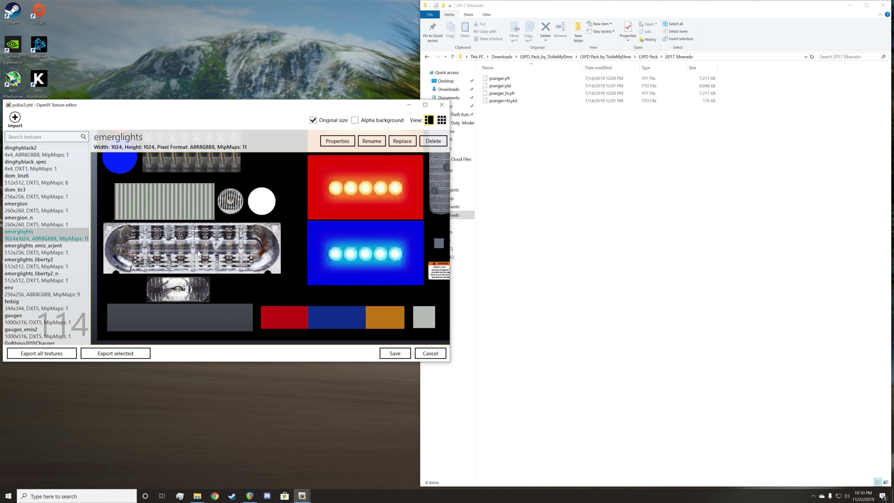
drag(197, 254, 196, 270)
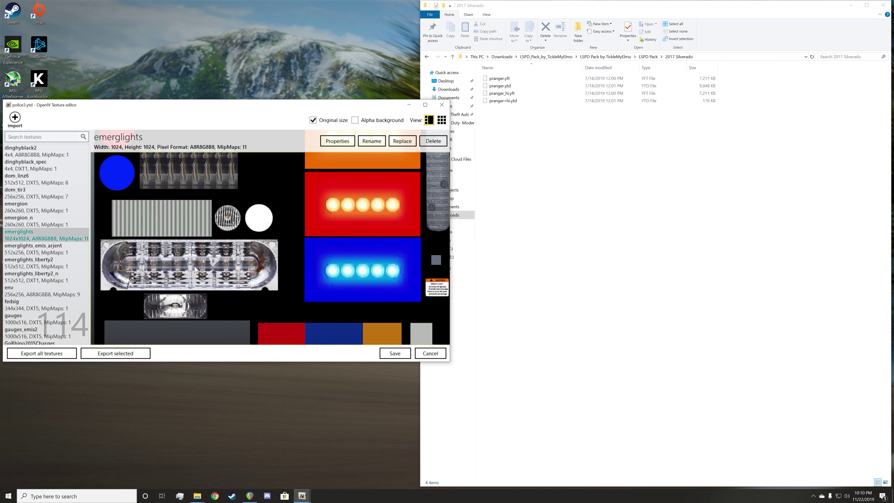
scroll(196, 270, up, 3)
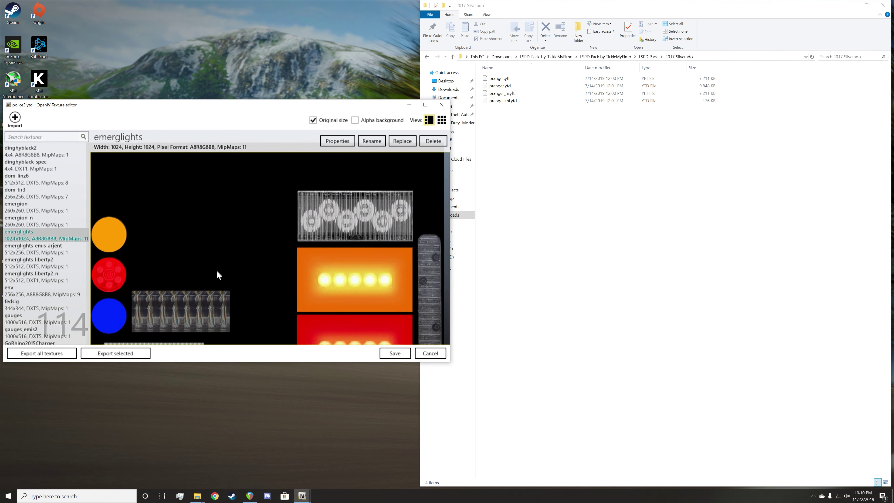
drag(236, 269, 295, 179)
scroll(306, 195, down, 1)
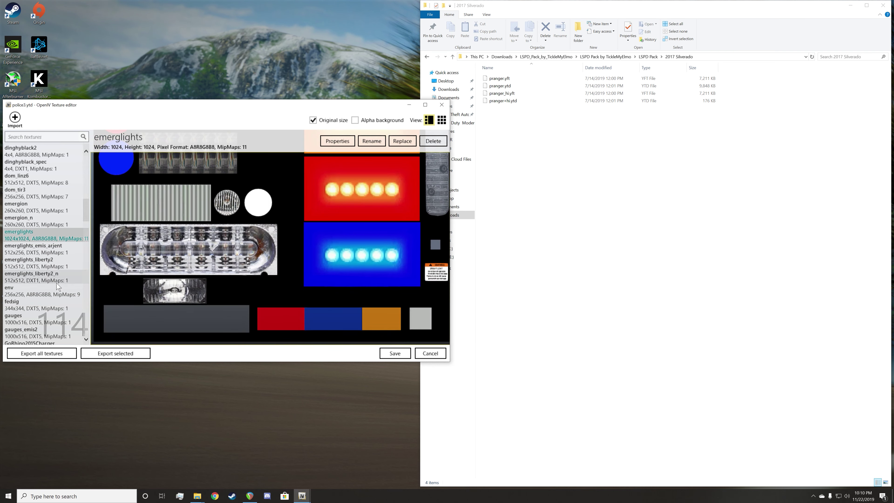
Look through the remaining police3.ytd textures, display the tau_sign_1 livery, and save and close the texture dictionary.
scroll(87, 216, down, 3)
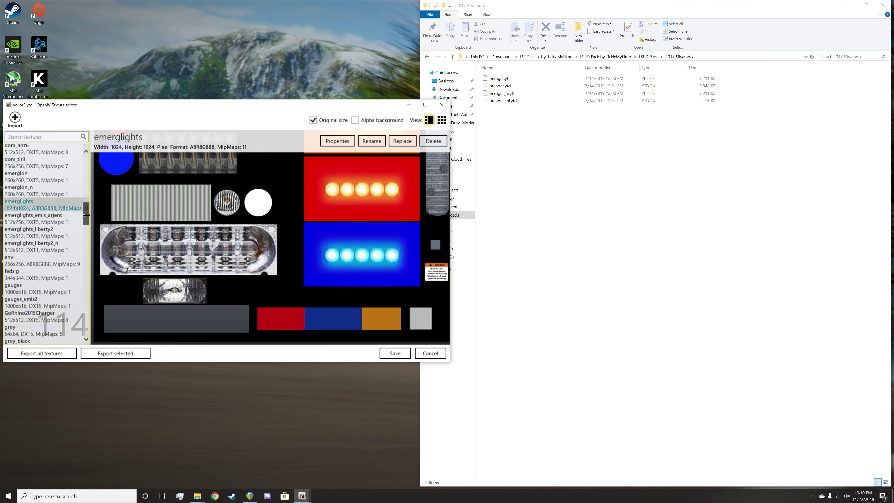
scroll(87, 216, down, 5)
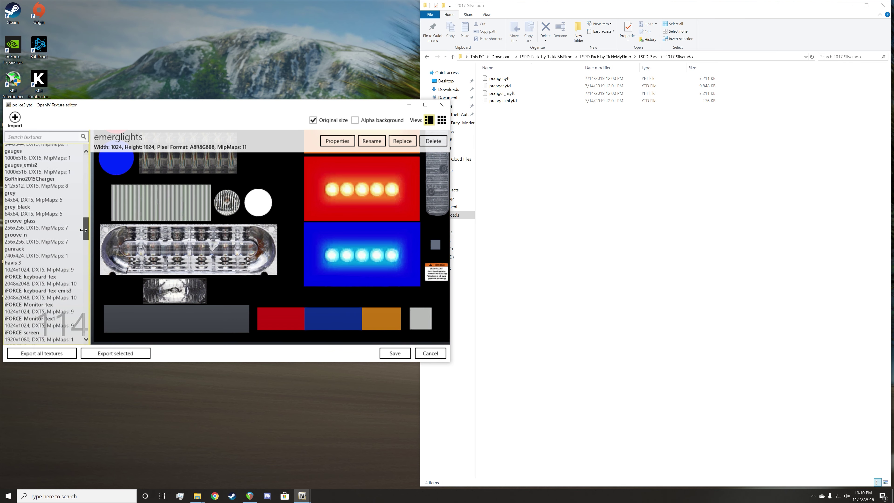
scroll(82, 242, down, 6)
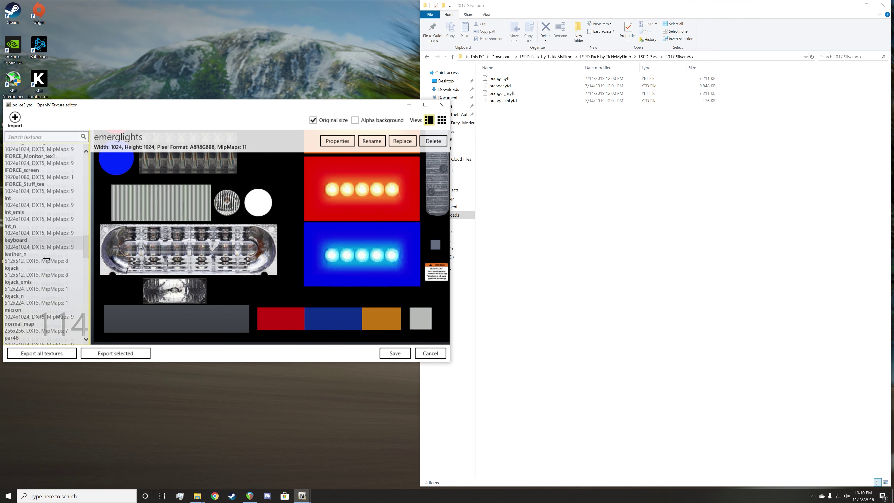
scroll(48, 258, down, 4)
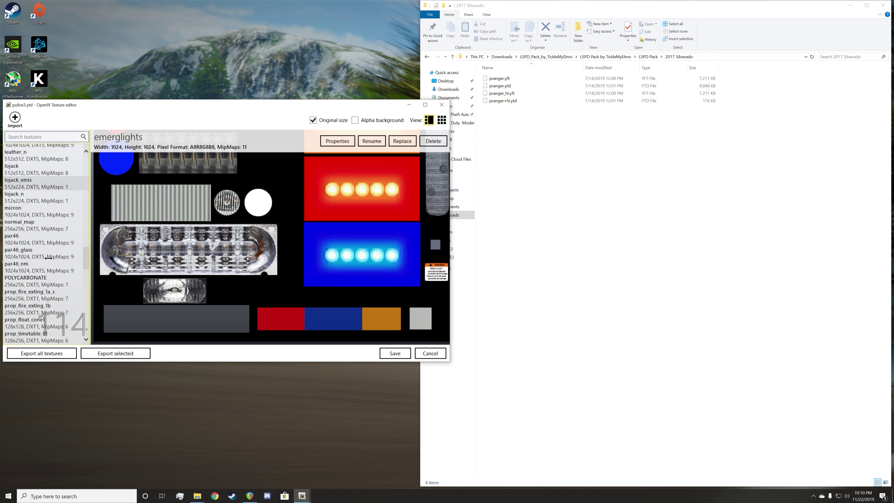
scroll(49, 258, down, 8)
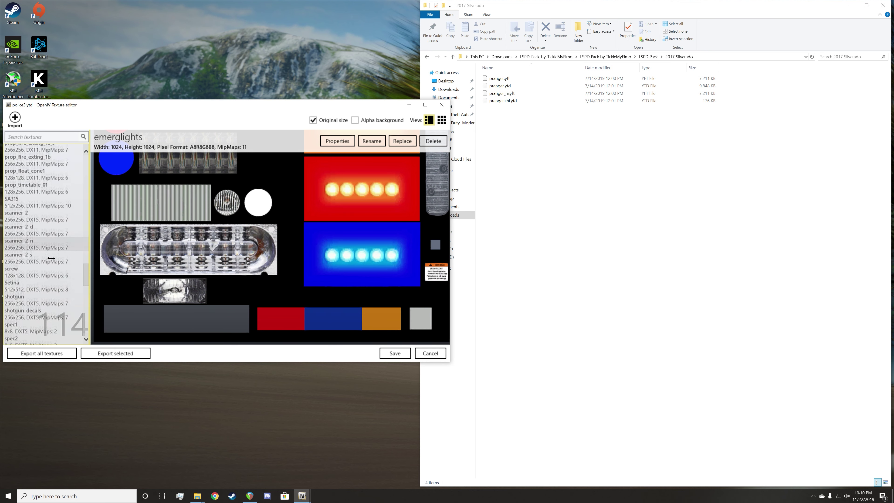
scroll(51, 259, down, 1)
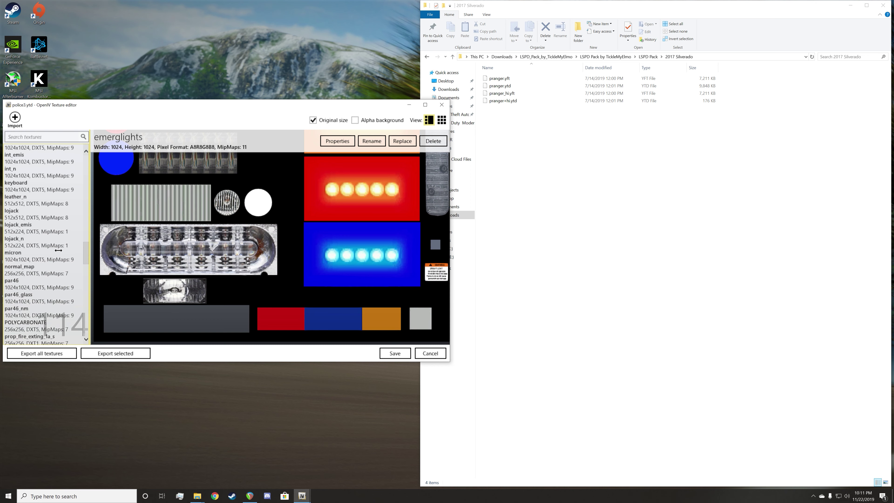
scroll(58, 250, down, 10)
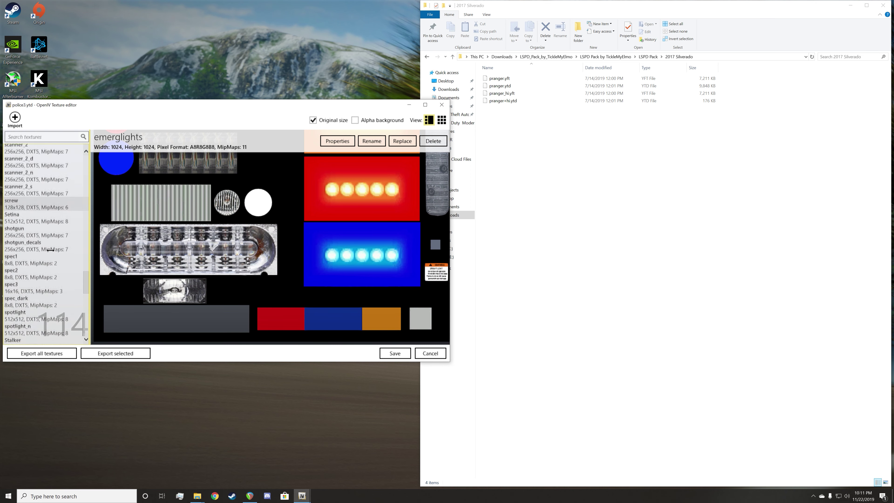
scroll(50, 251, down, 3)
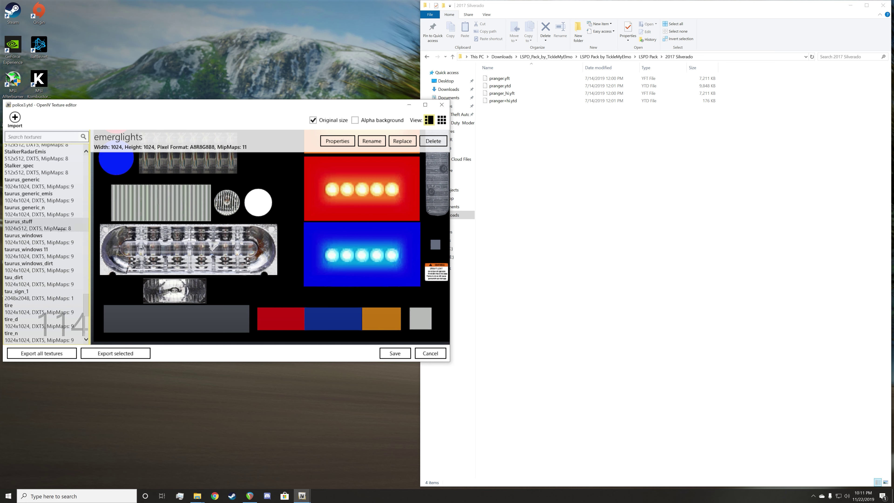
click(21, 297)
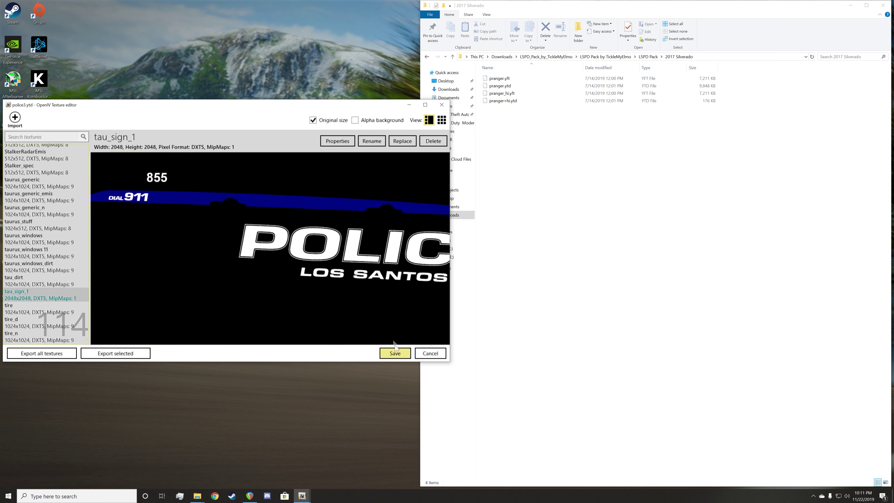
click(387, 353)
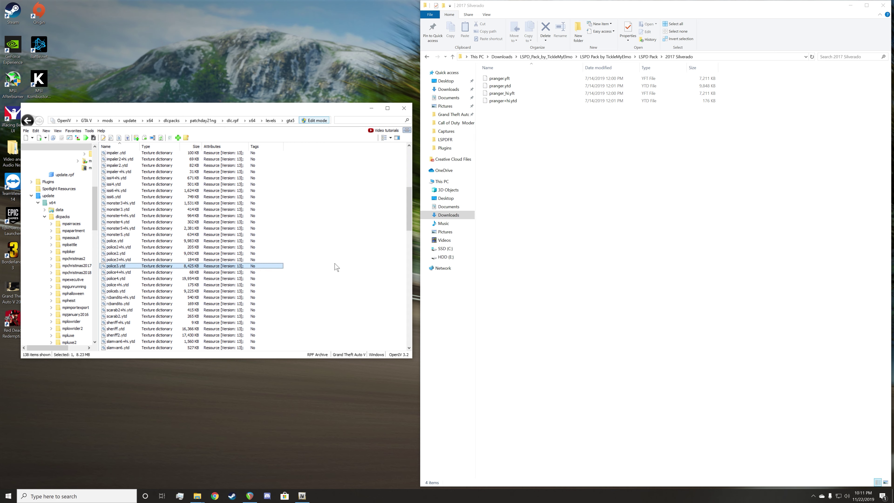
Look through the archive's vehicle models and open the ALL BLUE LIGHTS folder inside the LSPD pack's Templates folder.
scroll(334, 266, down, 20)
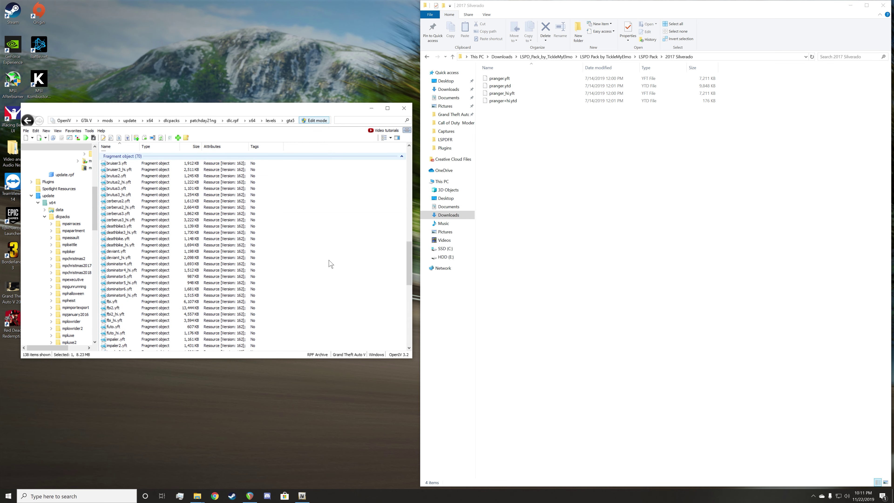
scroll(331, 264, down, 2)
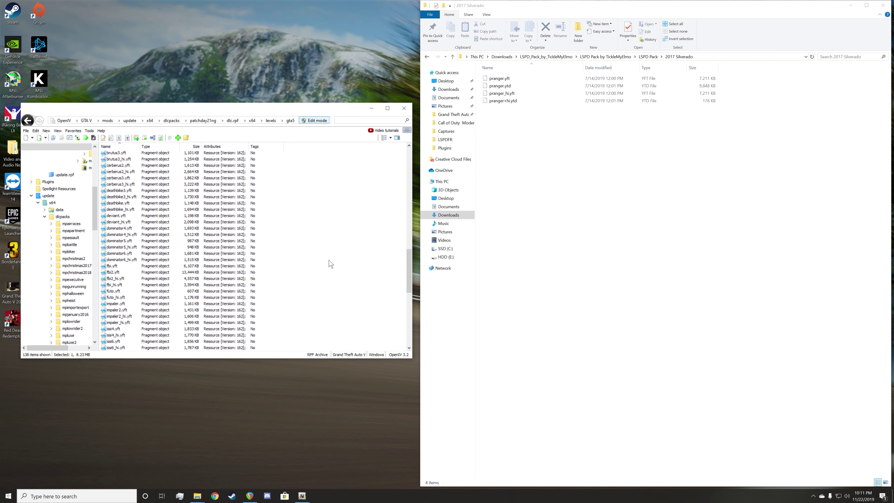
click(573, 183)
key(alt+Left)
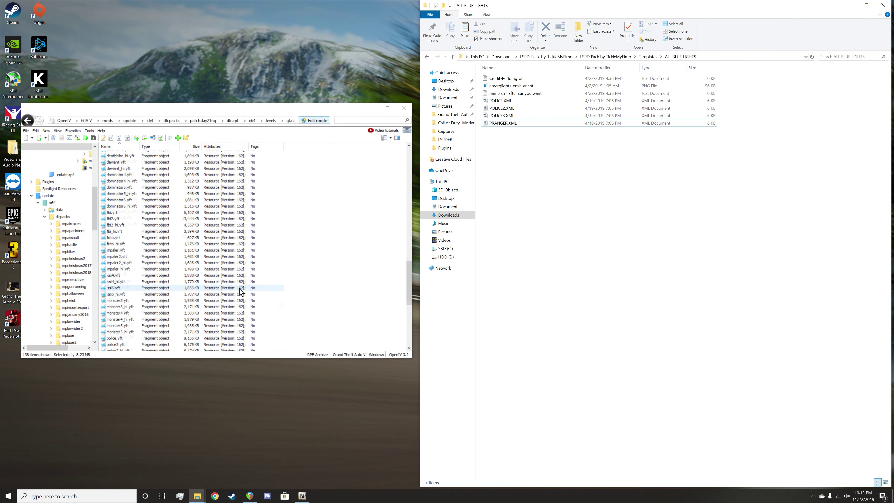
Look through the vehicle models in the mods archive and select the emerglights_emis_arjent image in the ALL BLUE LIGHTS folder.
scroll(219, 289, up, 6)
scroll(219, 289, down, 3)
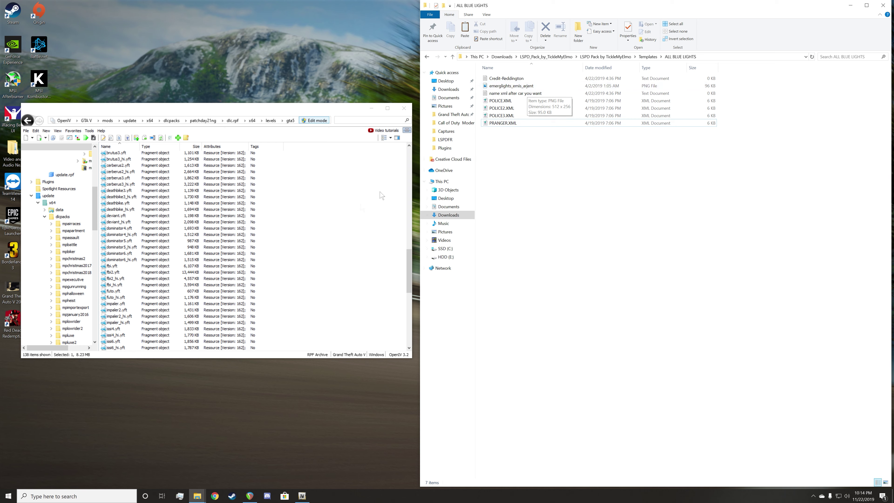
scroll(289, 230, down, 3)
scroll(290, 229, up, 2)
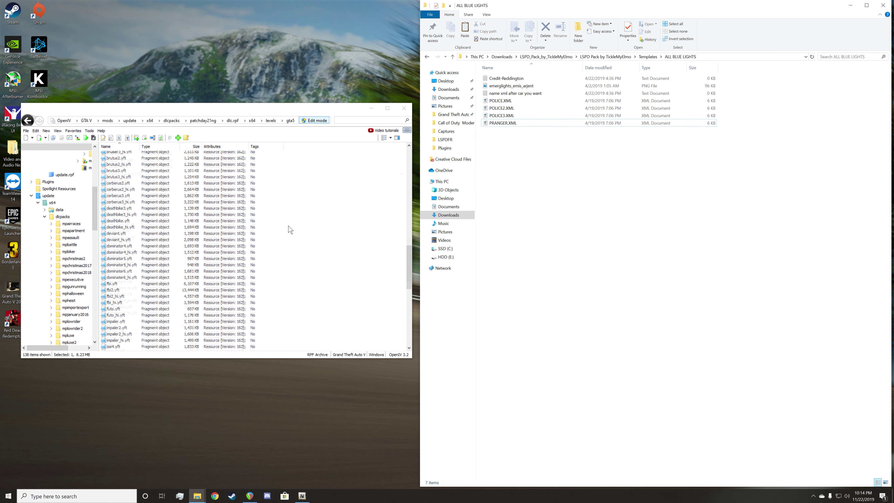
scroll(289, 229, down, 8)
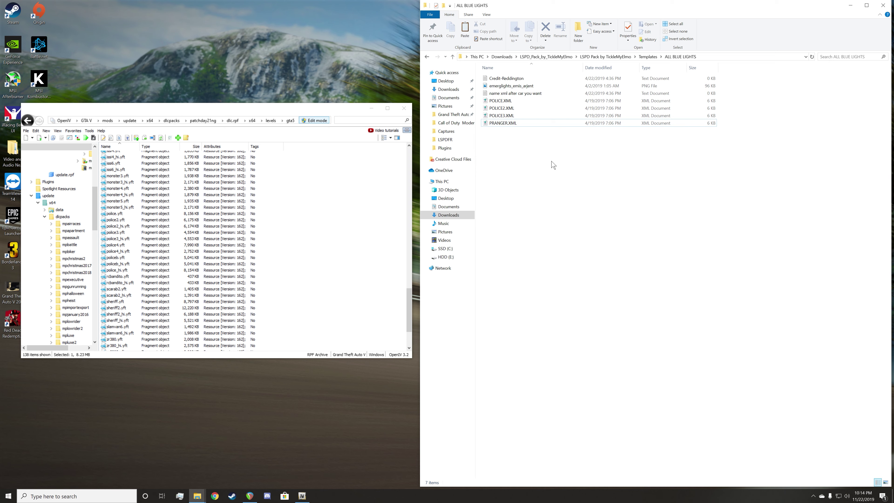
drag(520, 87, 495, 88)
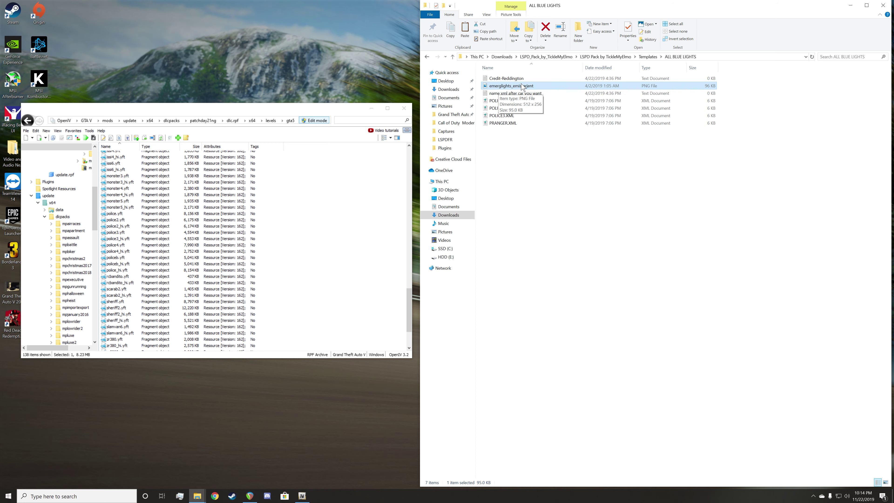
View the emerglights_emis_arjent image and close it, and open the police.ytd texture dictionary in the mods archive.
double_click(509, 88)
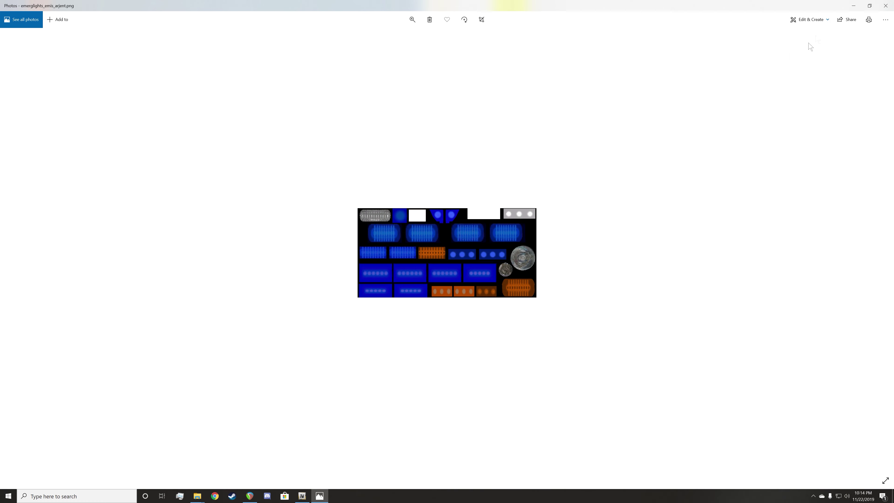
click(886, 5)
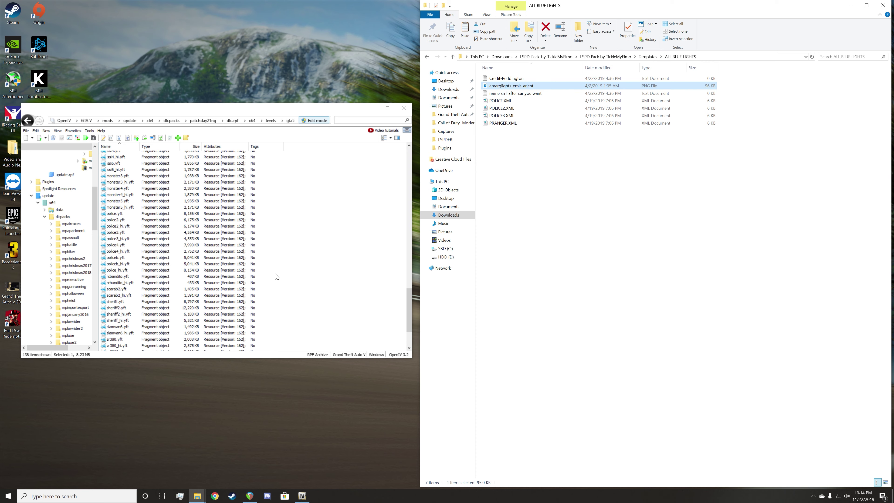
scroll(289, 227, up, 10)
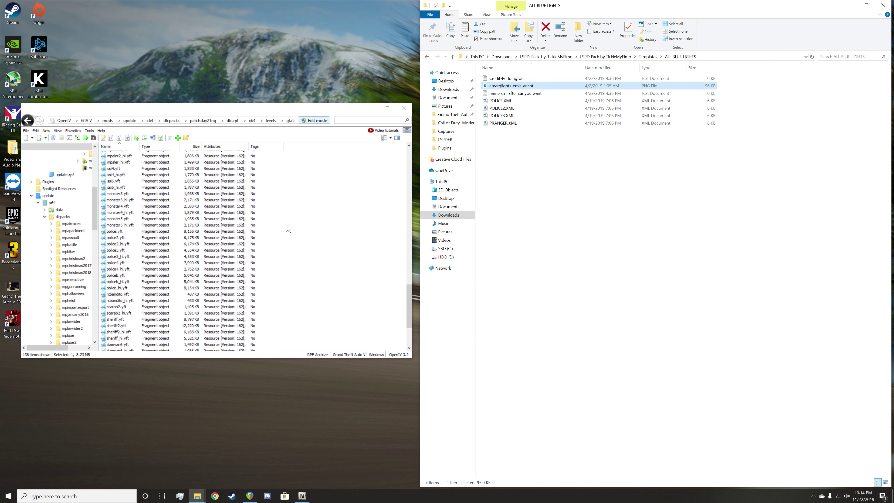
scroll(289, 225, down, 10)
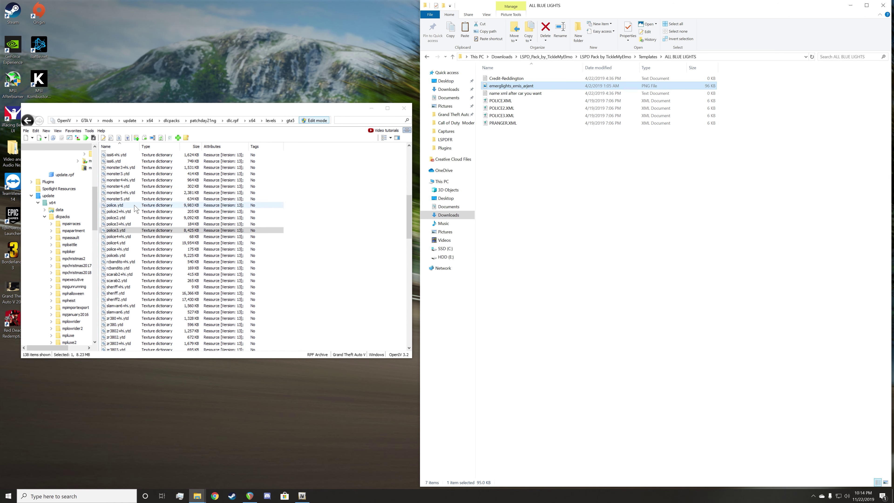
click(116, 205)
double_click(117, 204)
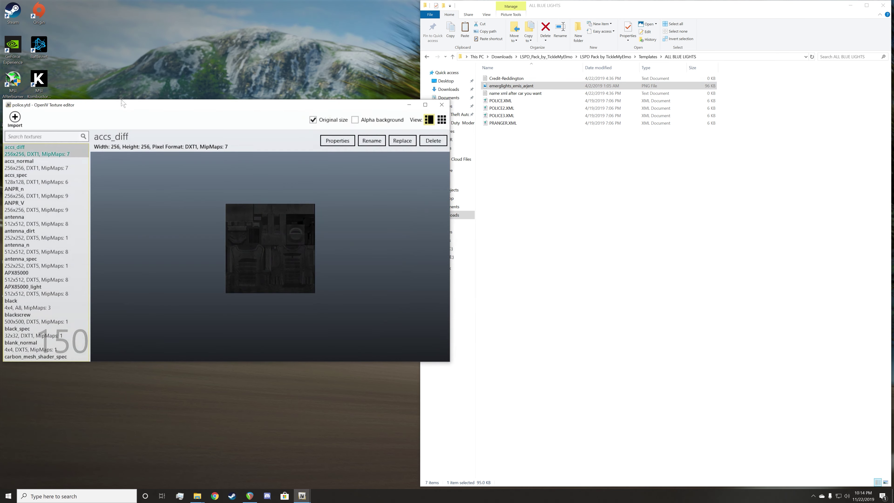
drag(153, 113, 325, 139)
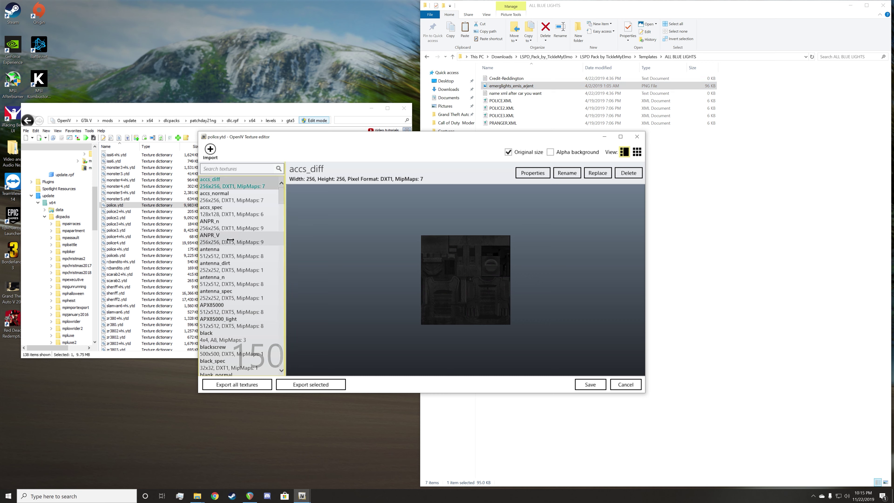
Filter the police.ytd textures by "emerg" and display the emerglights_emis_arjent texture.
scroll(225, 243, down, 5)
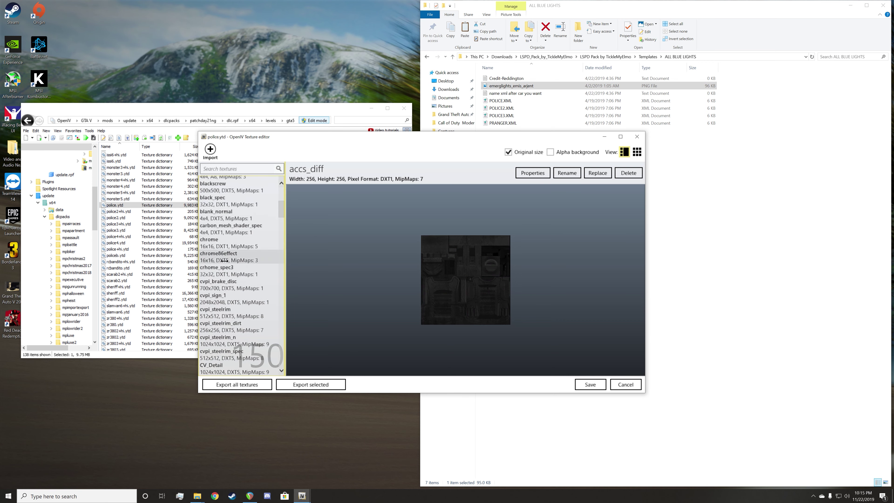
scroll(225, 243, up, 4)
click(223, 171)
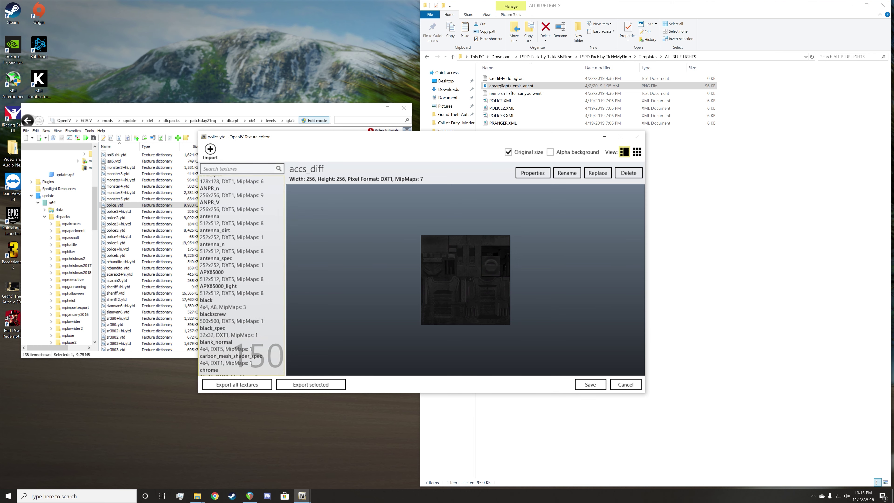
text(emergr)
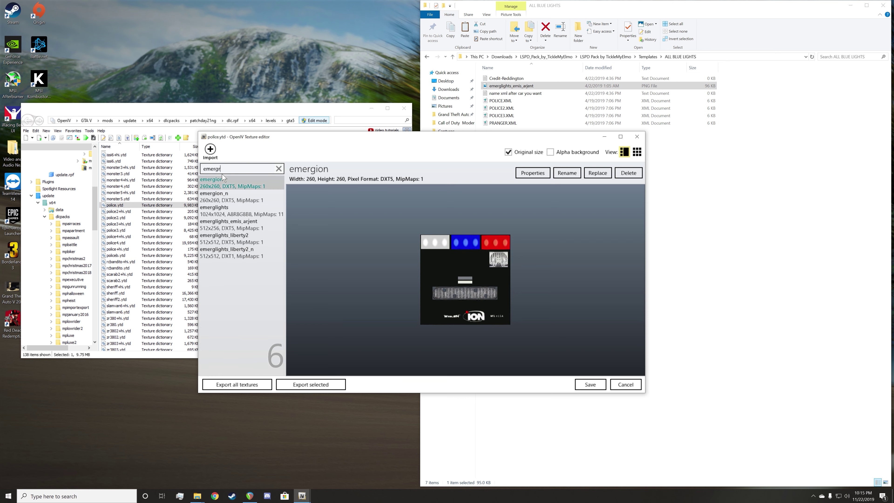
click(239, 225)
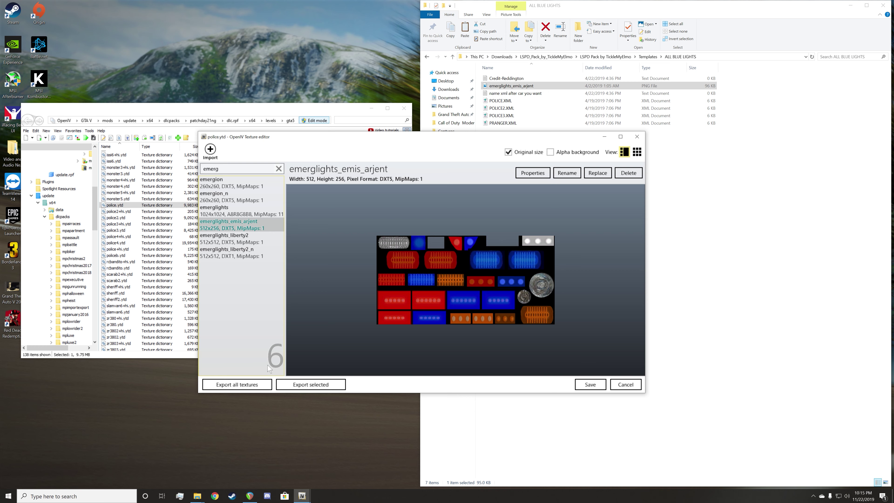
Replace the emerglights_emis_arjent texture with the image of that name from the LSPD pack's Templates ALL BLUE LIGHTS folder, and save police.ytd.
click(592, 173)
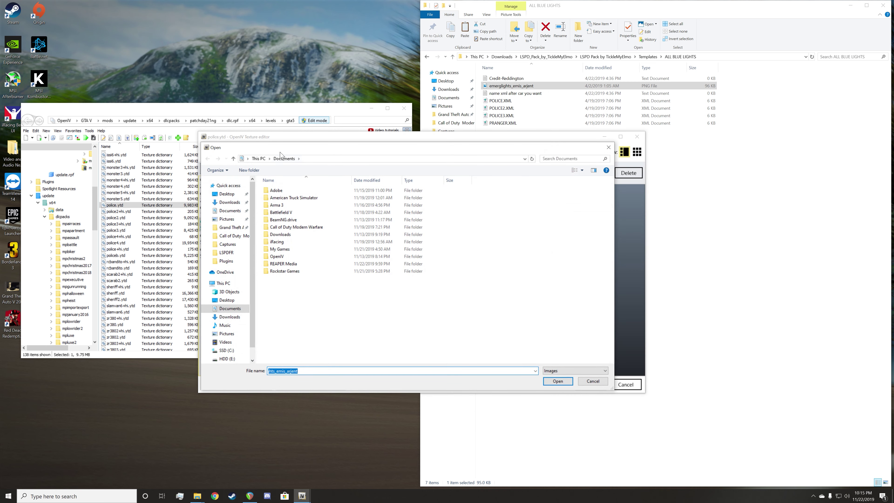
drag(353, 155, 472, 154)
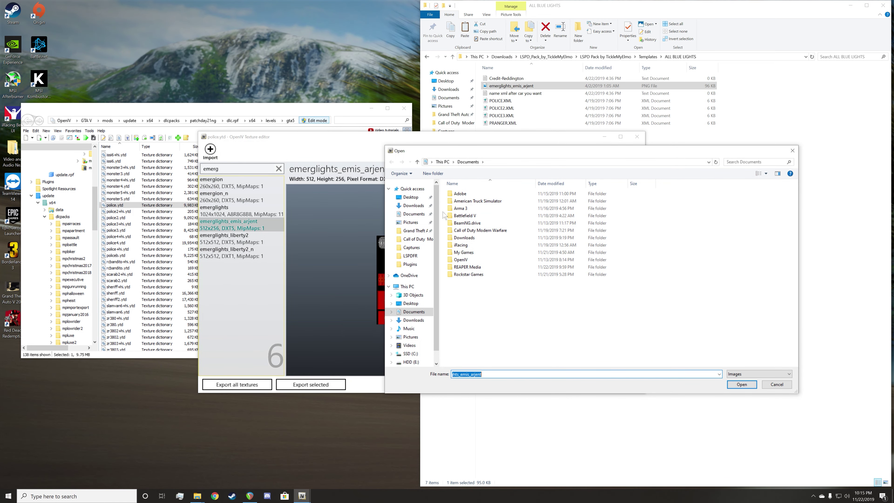
click(413, 205)
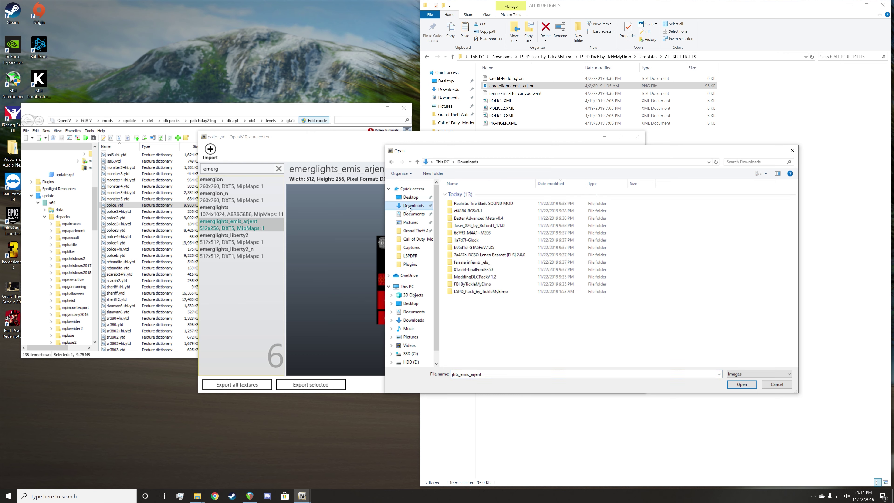
double_click(470, 291)
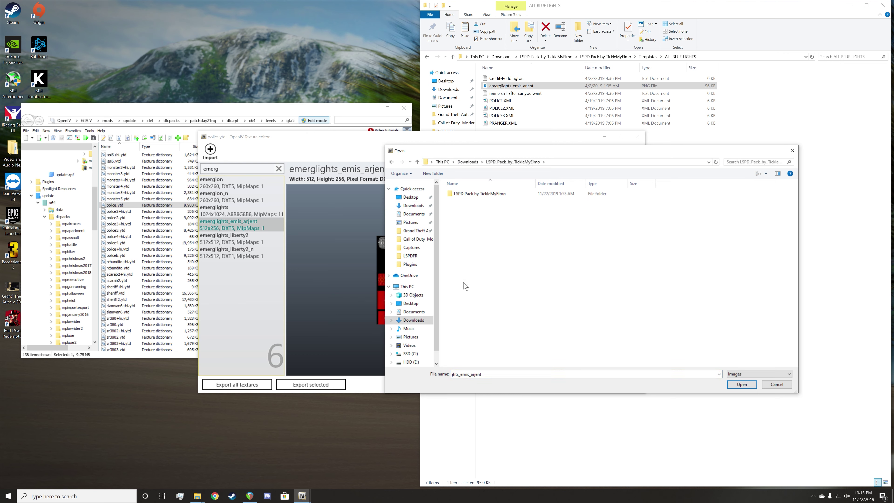
double_click(481, 195)
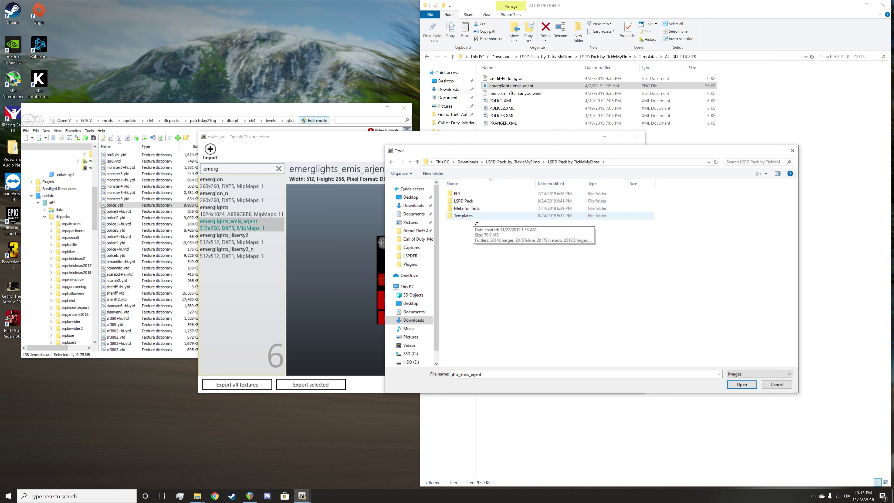
double_click(463, 216)
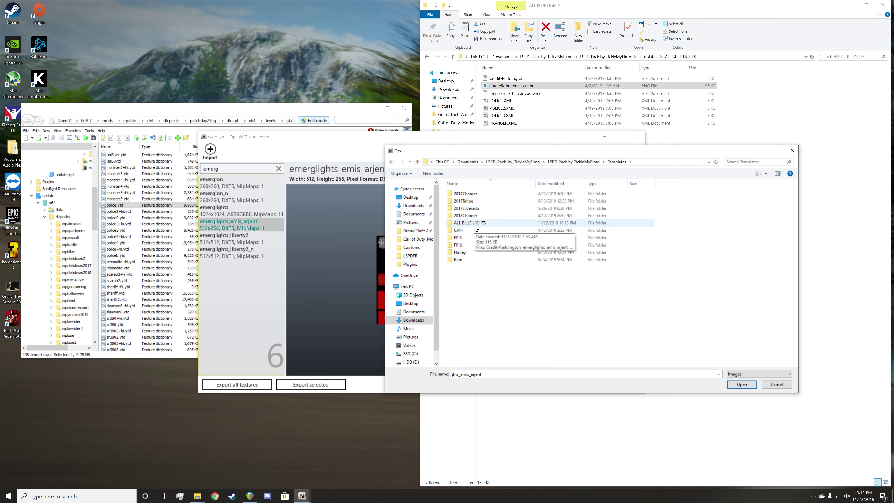
double_click(475, 224)
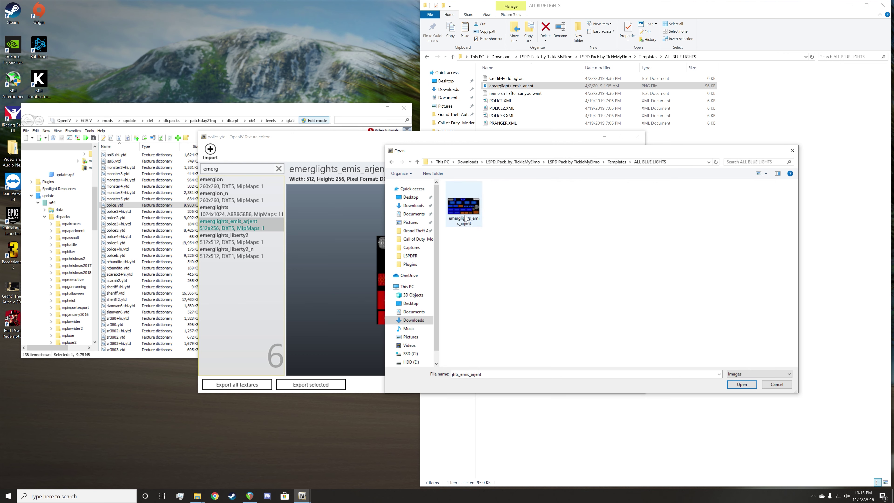
double_click(460, 205)
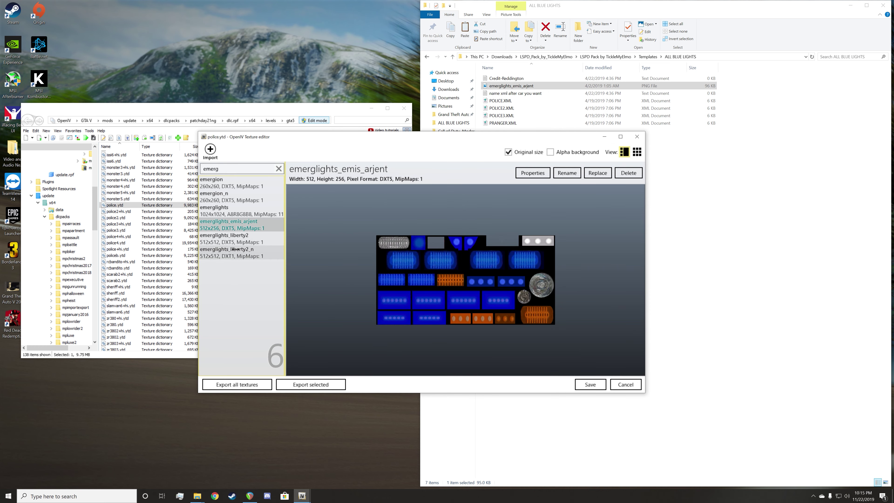
key(Up)
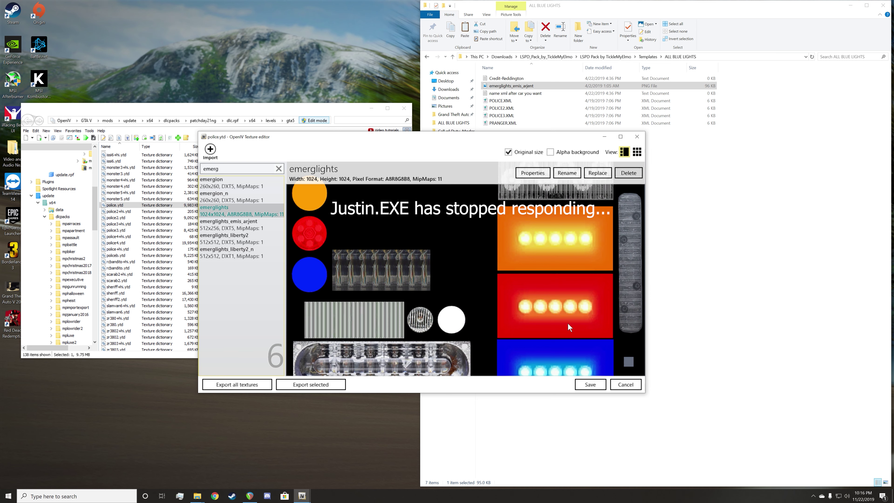
click(593, 384)
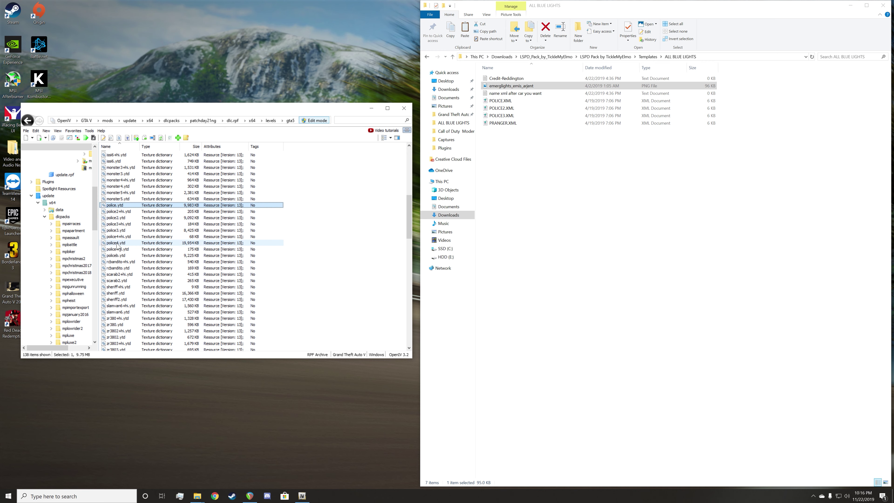
Open the police2.ytd texture dictionary and look through the archive's remaining texture dictionaries.
double_click(122, 219)
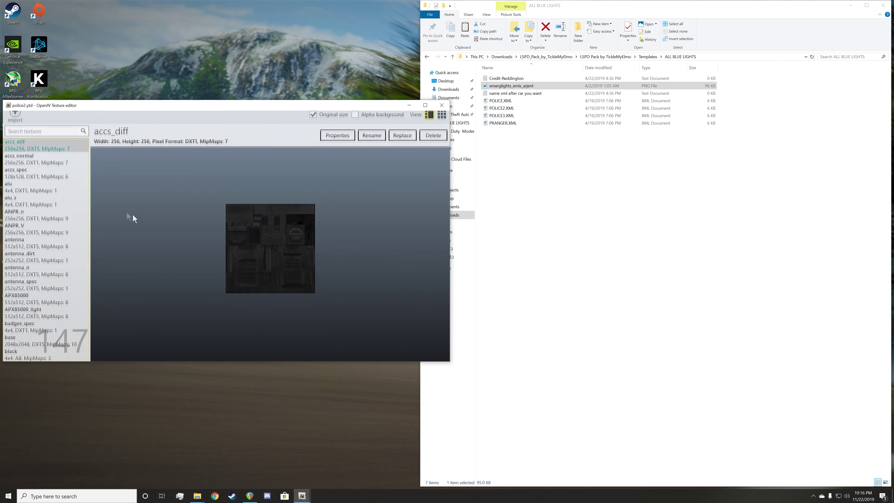
scroll(46, 237, down, 3)
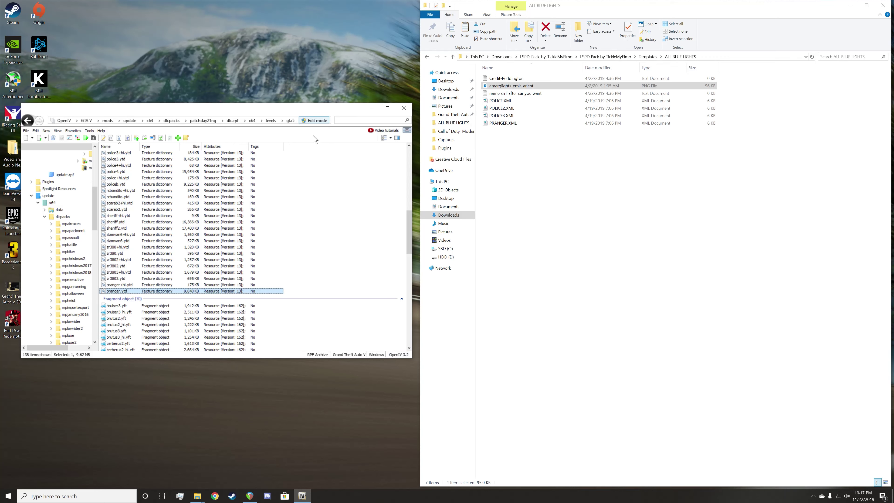
Minimize OpenIV and place the Grand Theft Auto V folder window beside the ALL BLUE LIGHTS folder.
click(371, 108)
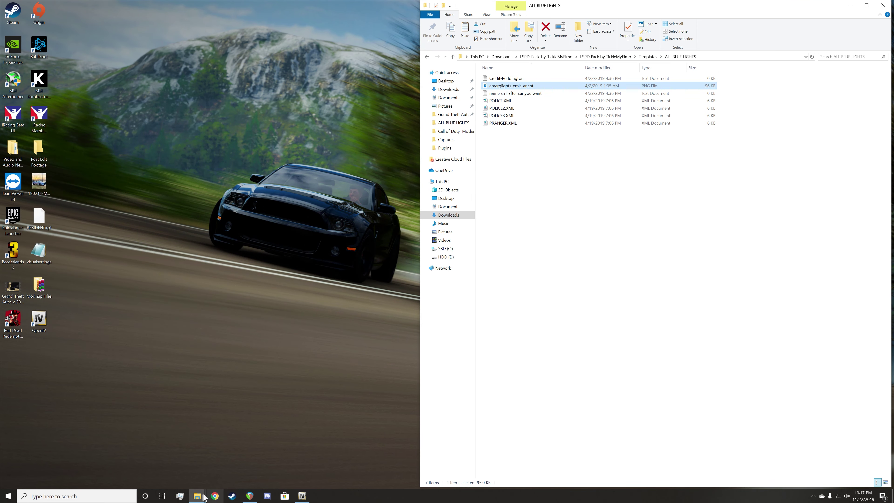
mouse_move(199, 497)
click(223, 462)
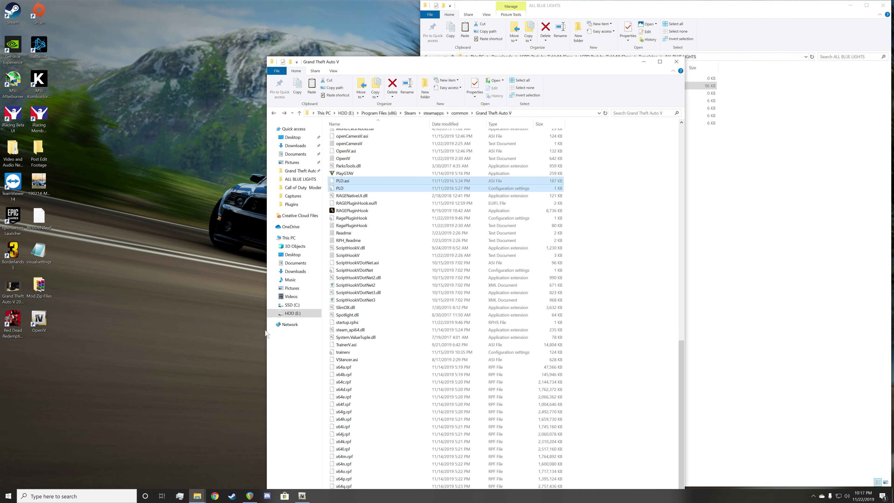
drag(417, 64, 1, 31)
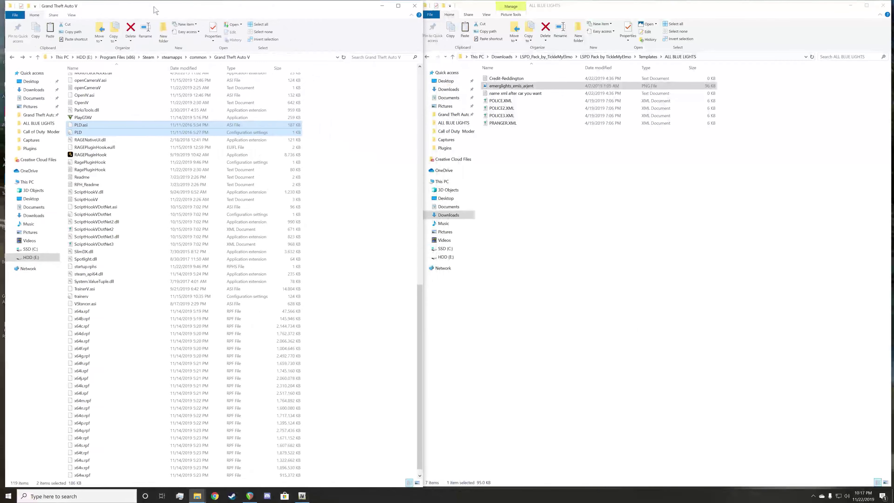